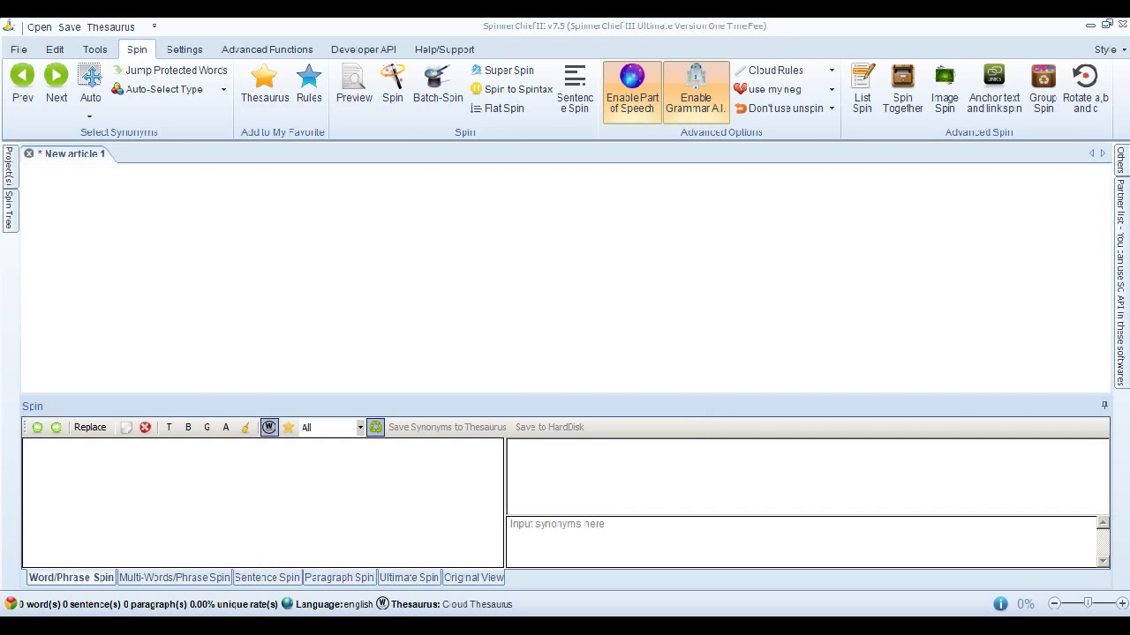
Paste the dating article text copied from article 4.txt into the empty New article 1 document.
key("alt+Tab")
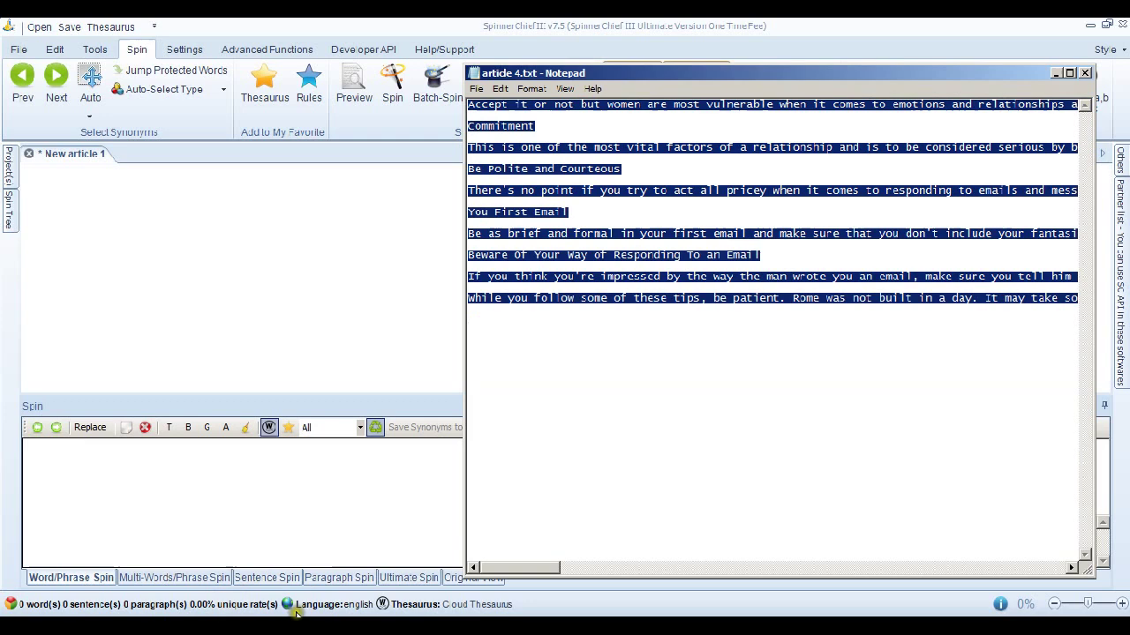
left_click(226, 254)
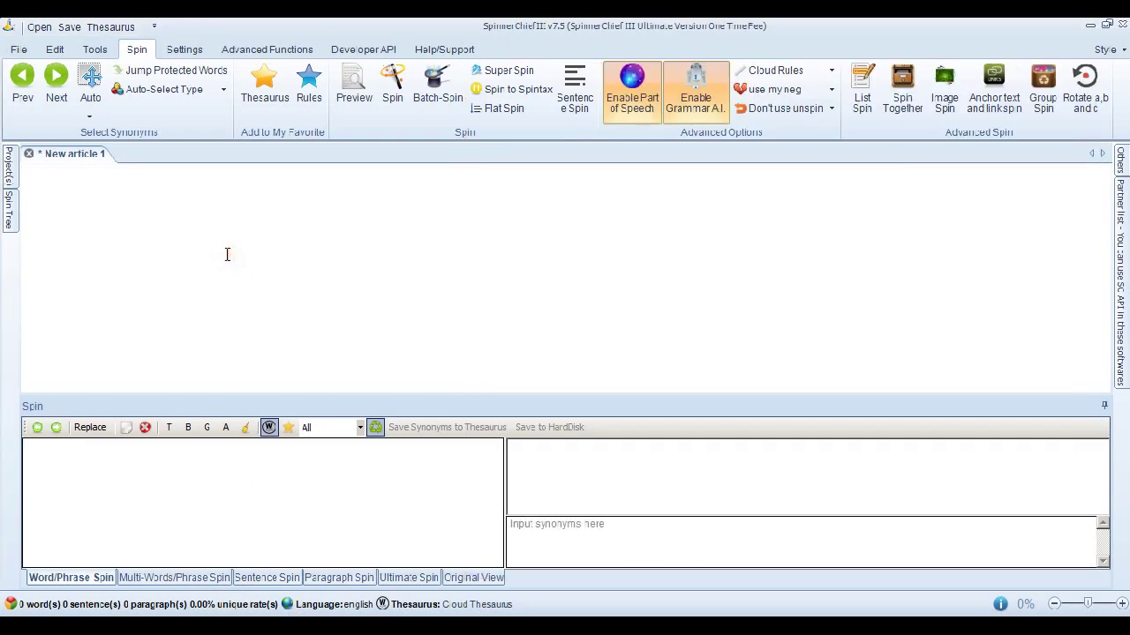
key("ctrl+v")
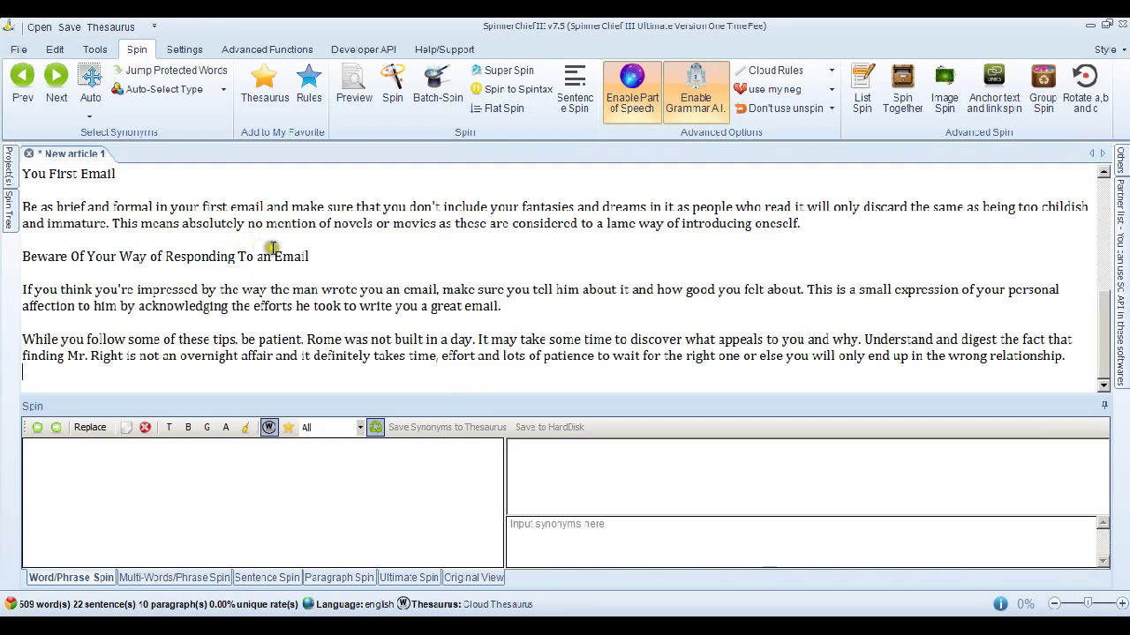
scroll(454, 184, "down", 1)
Generate one article from the unspun dating text, check it by Copyscape, and close the result windows after reviewing the matches.
left_click(393, 94)
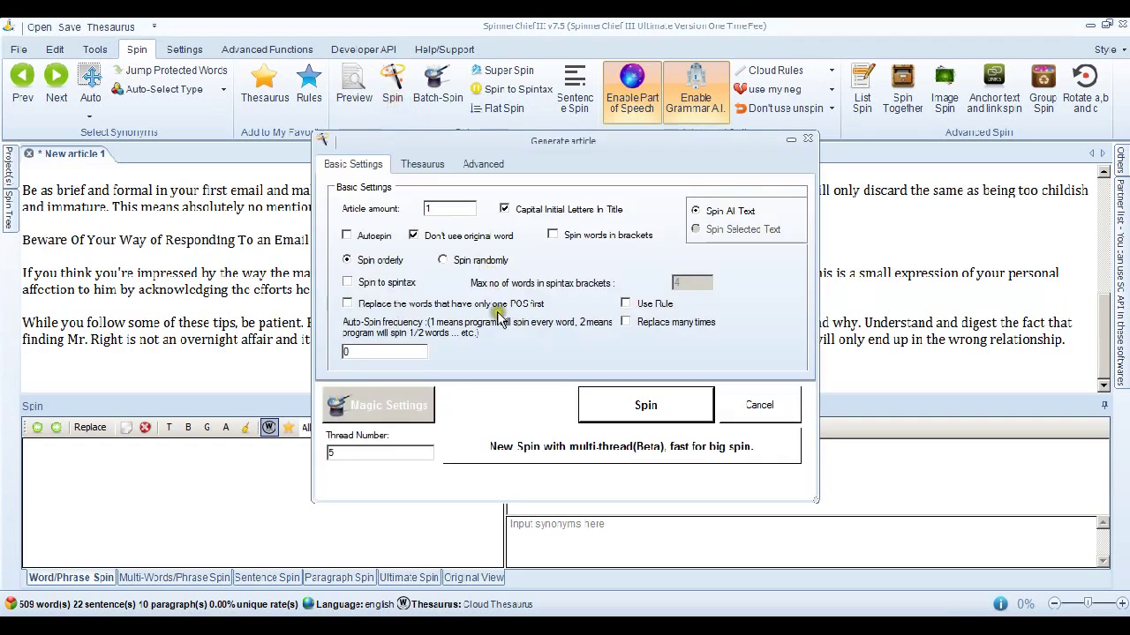
left_click(642, 415)
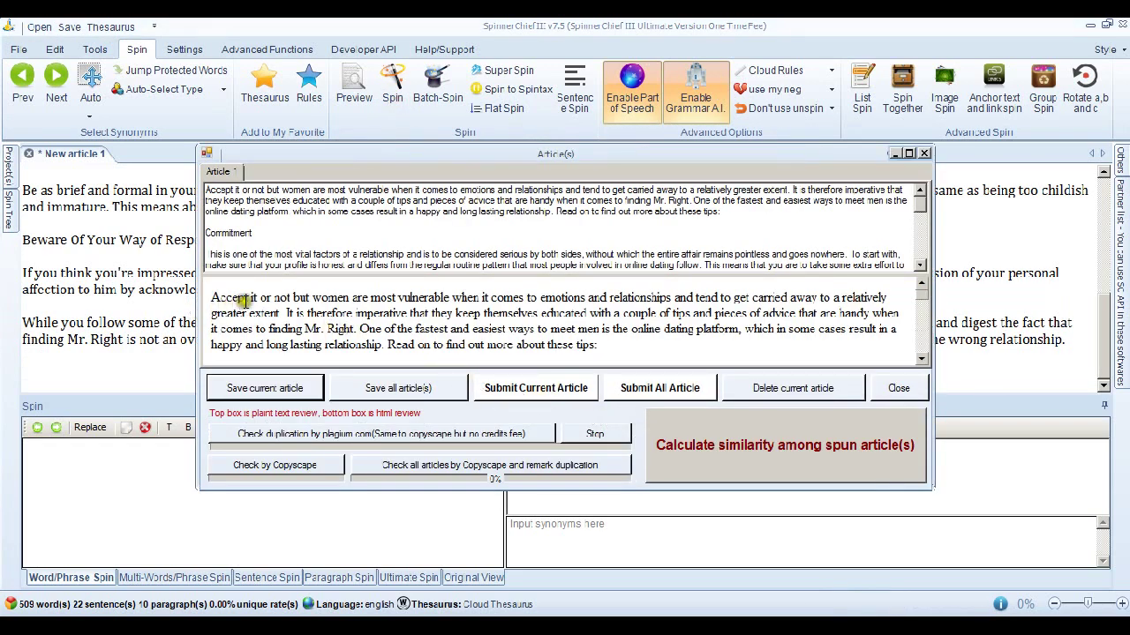
left_click(302, 467)
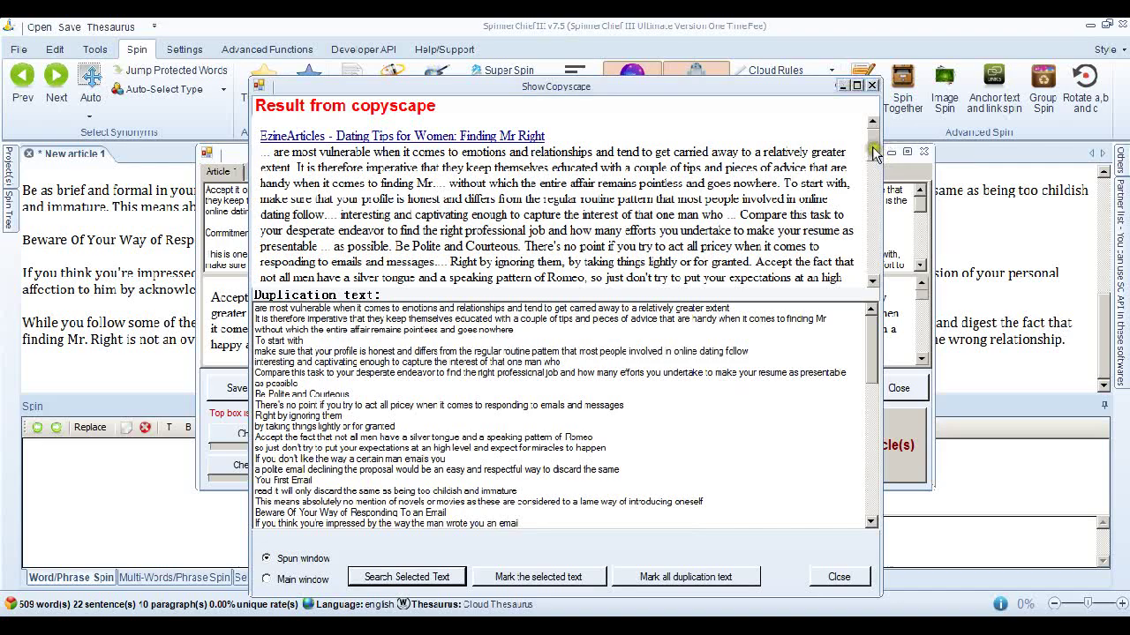
left_click_drag(874, 152, 866, 223)
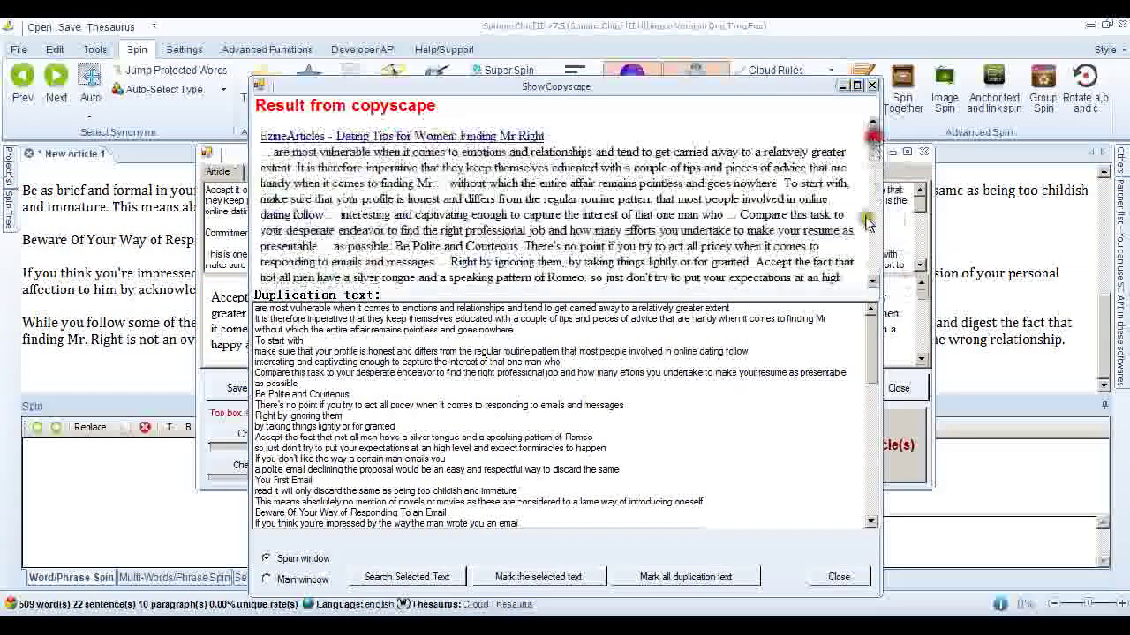
mouse_move(870, 319)
left_mouse_down()
mouse_move(872, 459)
mouse_move(860, 304)
left_mouse_up()
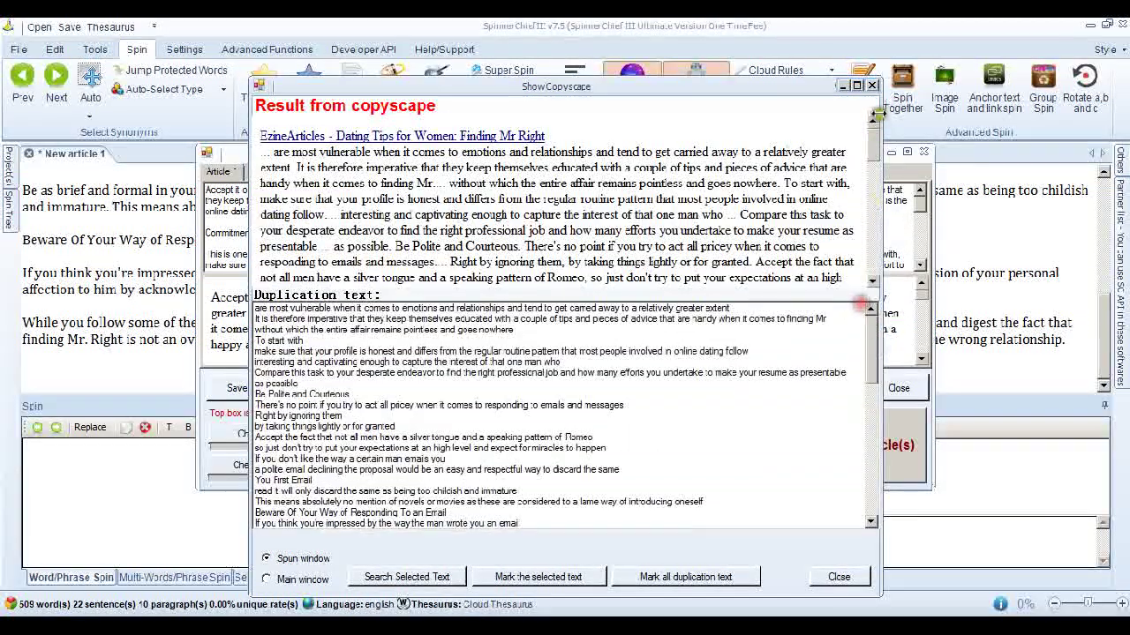
left_click(872, 86)
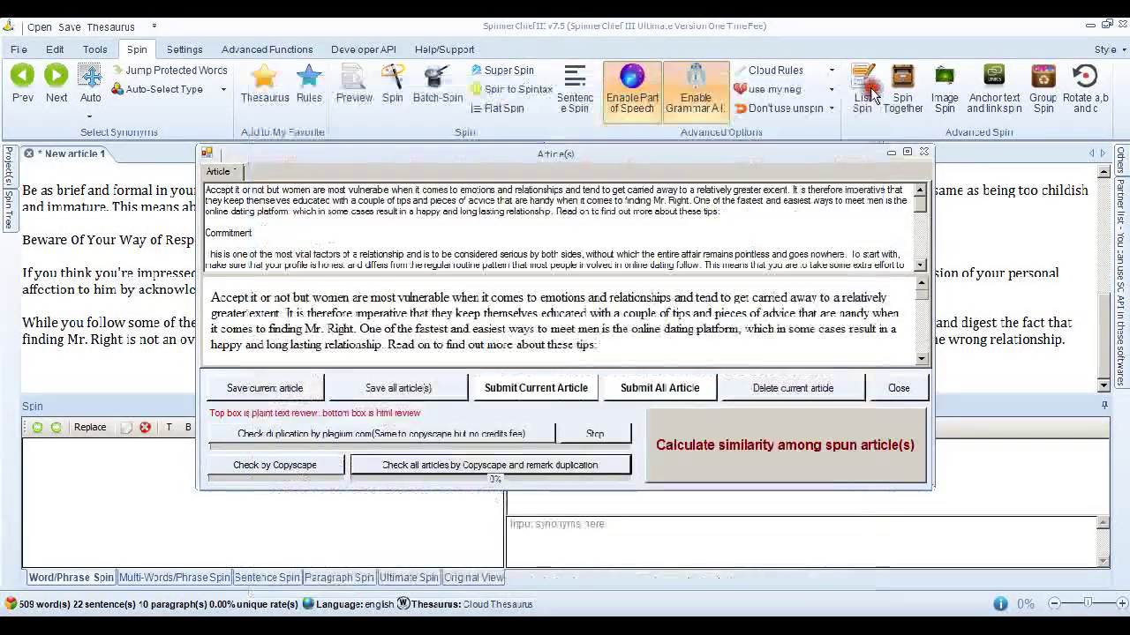
left_click(923, 154)
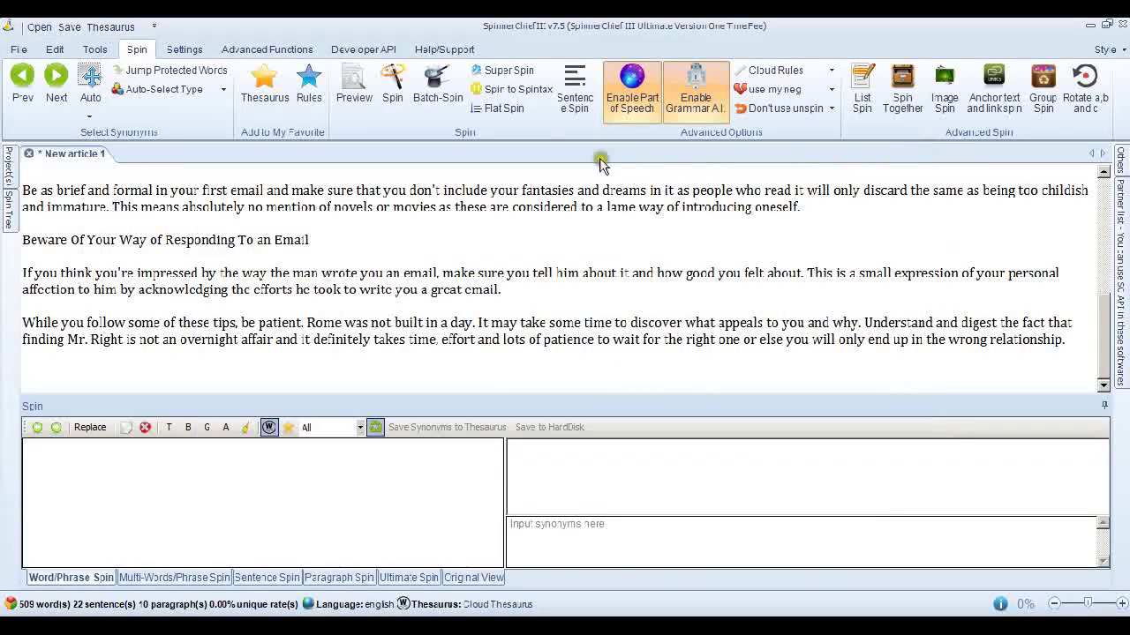
Super Spin the dating article with the readable-and-unique slider at balance, and generate one article from it.
left_click(508, 70)
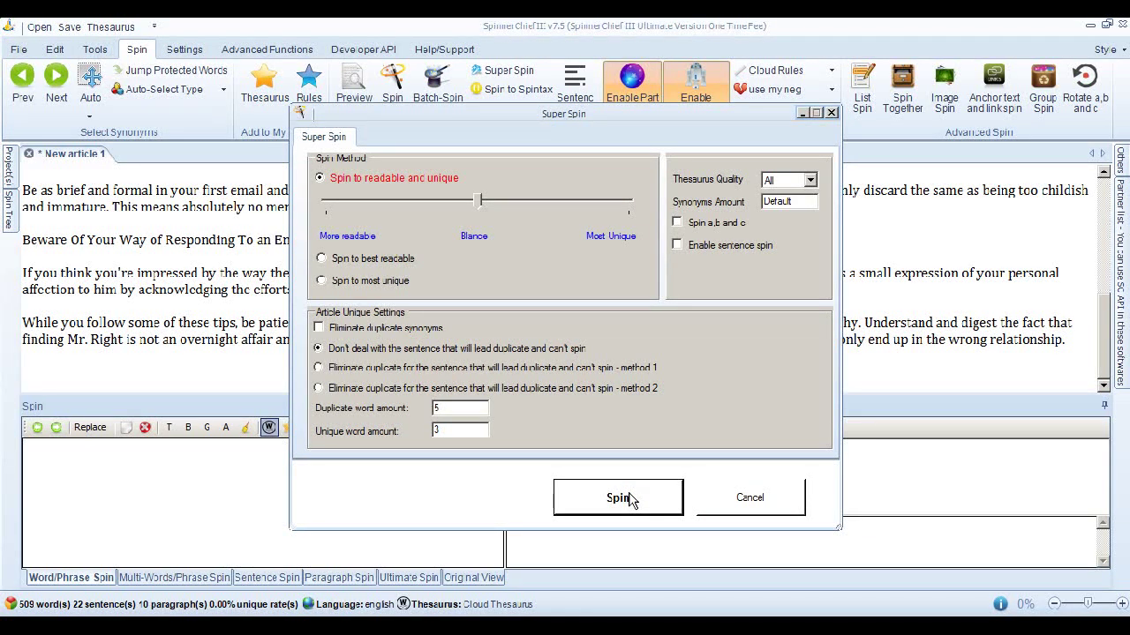
left_click(618, 497)
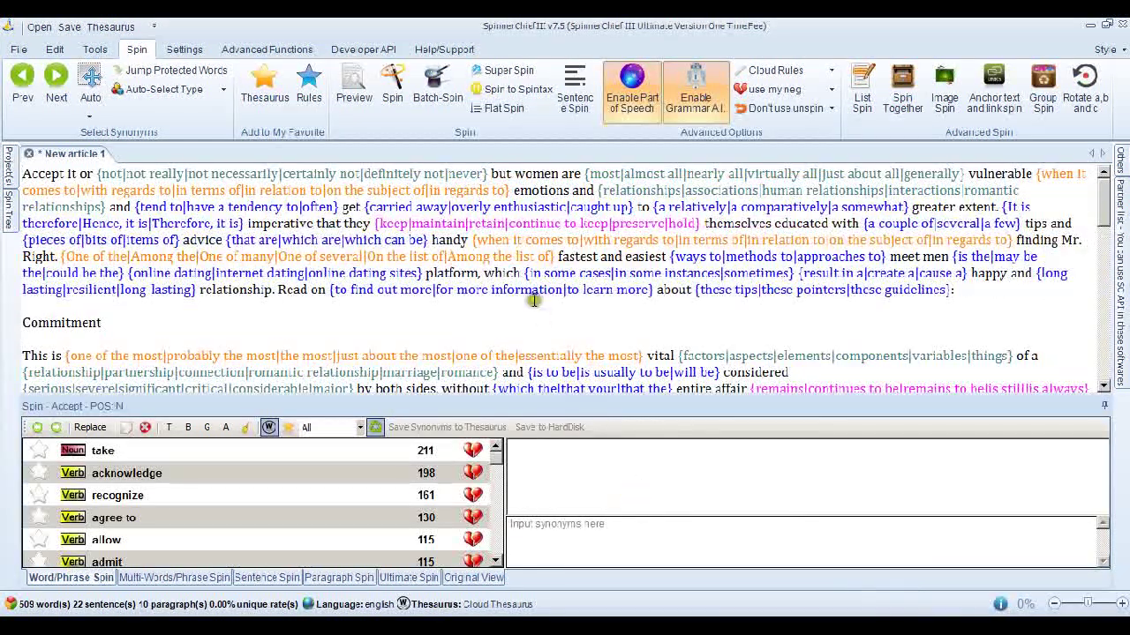
left_click(393, 97)
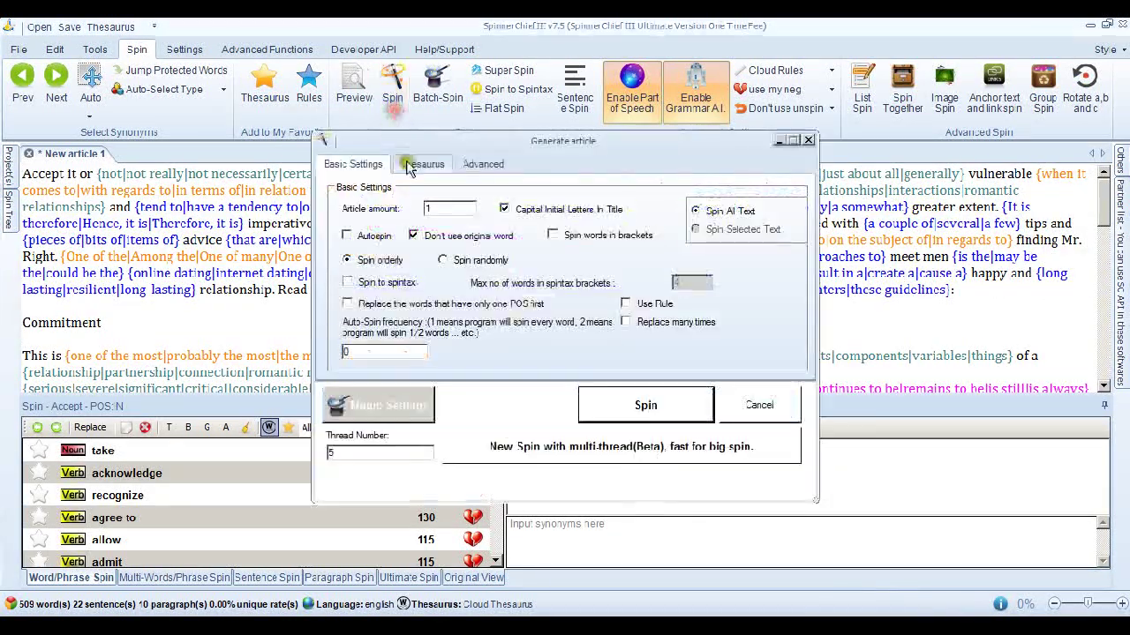
left_click(650, 405)
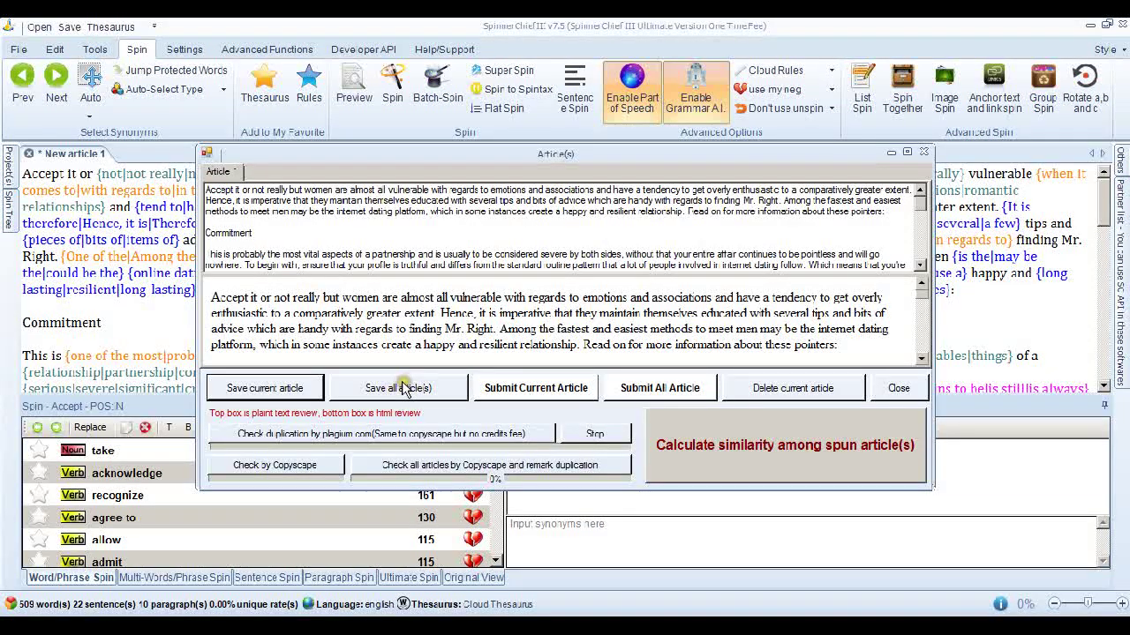
Check the spun dating article by Copyscape, close both result windows and return to the article text.
left_click(323, 466)
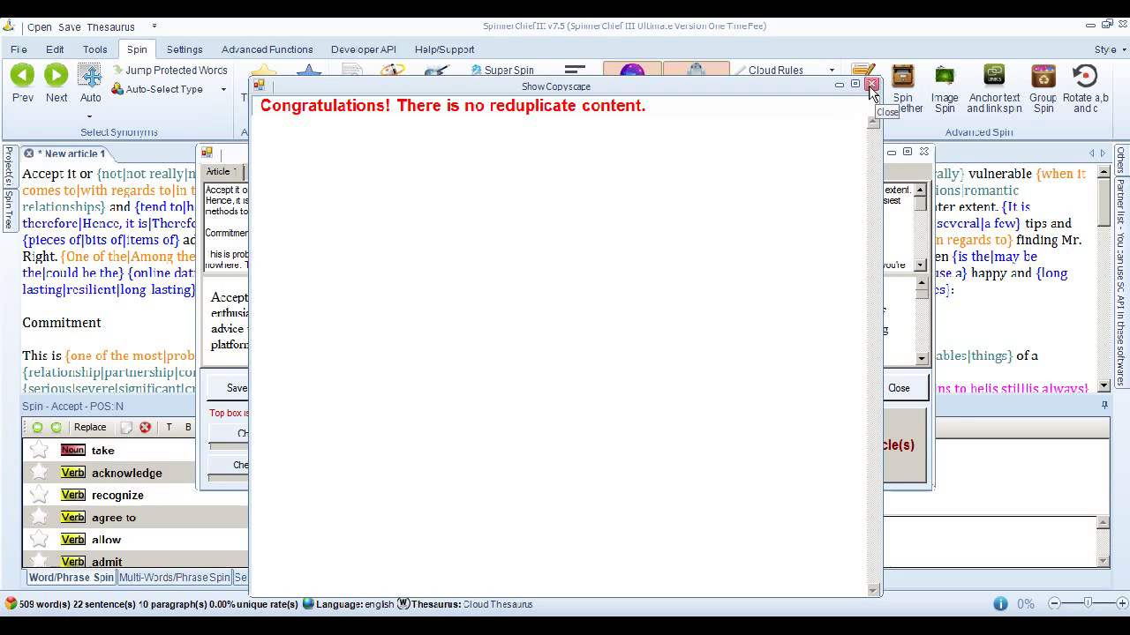
left_click(871, 85)
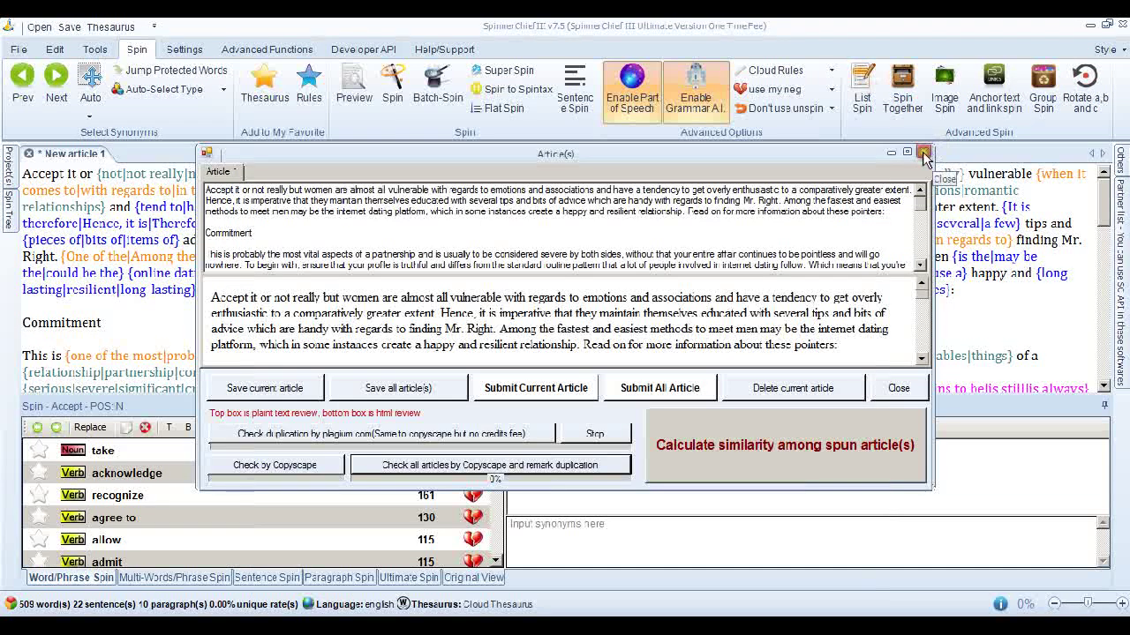
left_click(924, 152)
left_click(739, 320)
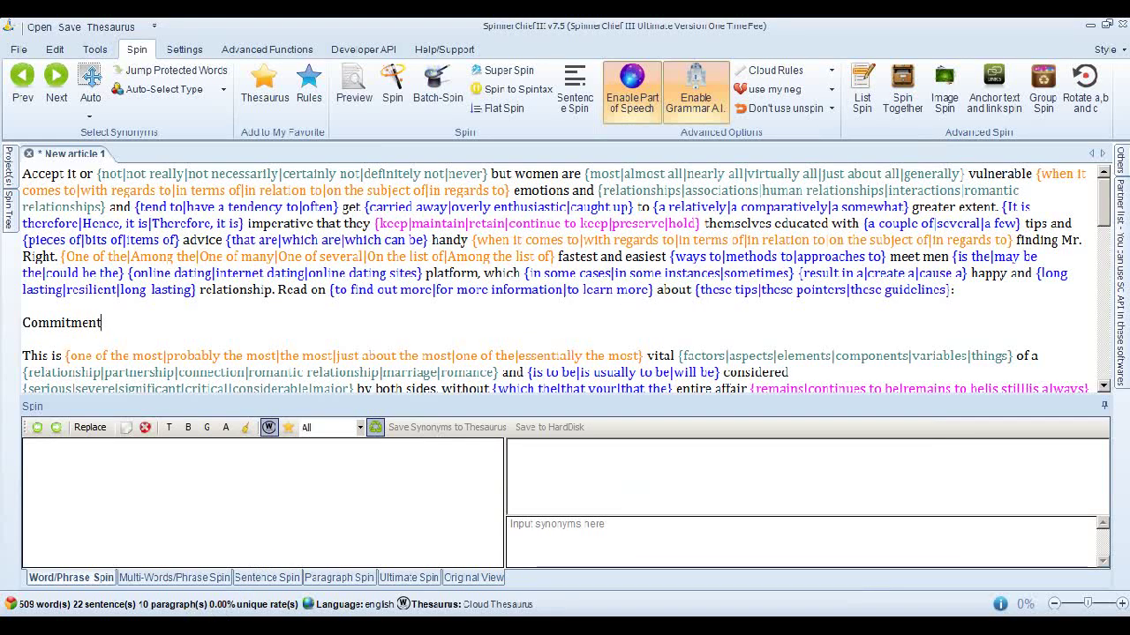
Replace the whole document with the carbs article text copied from article 10.txt in Notepad.
key("alt+Tab")
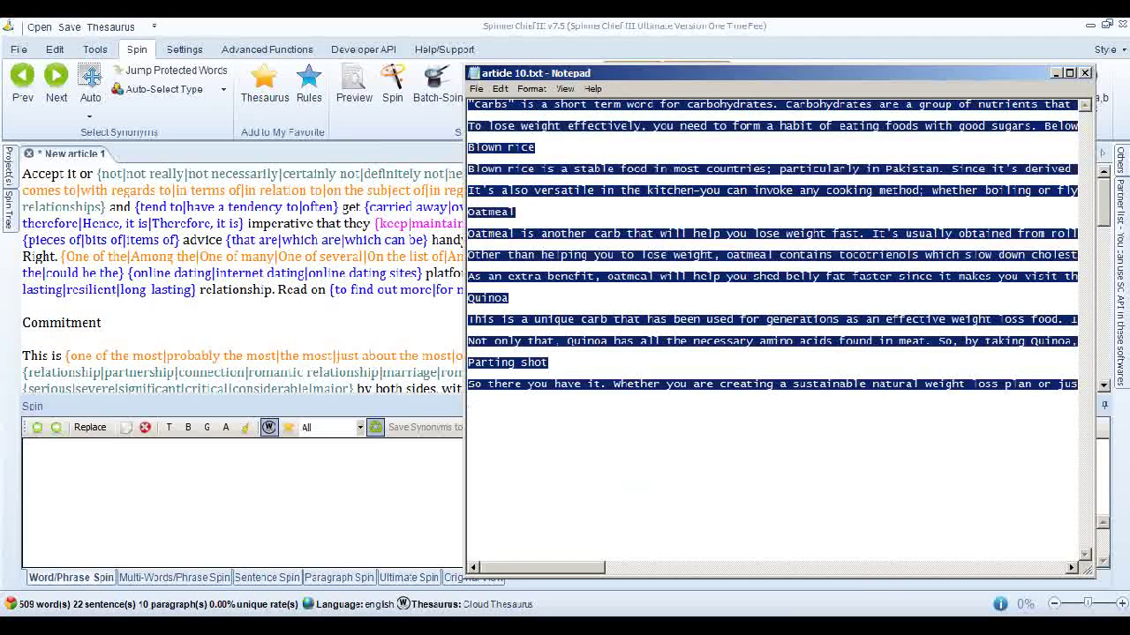
key("alt+Tab")
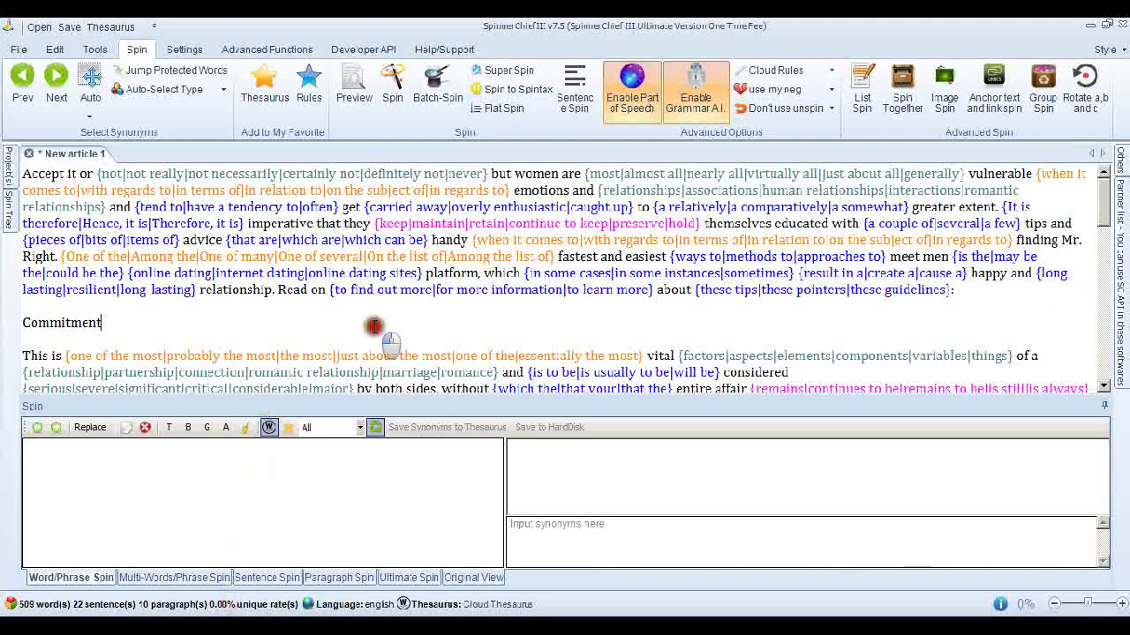
key("ctrl+a")
key("ctrl+v")
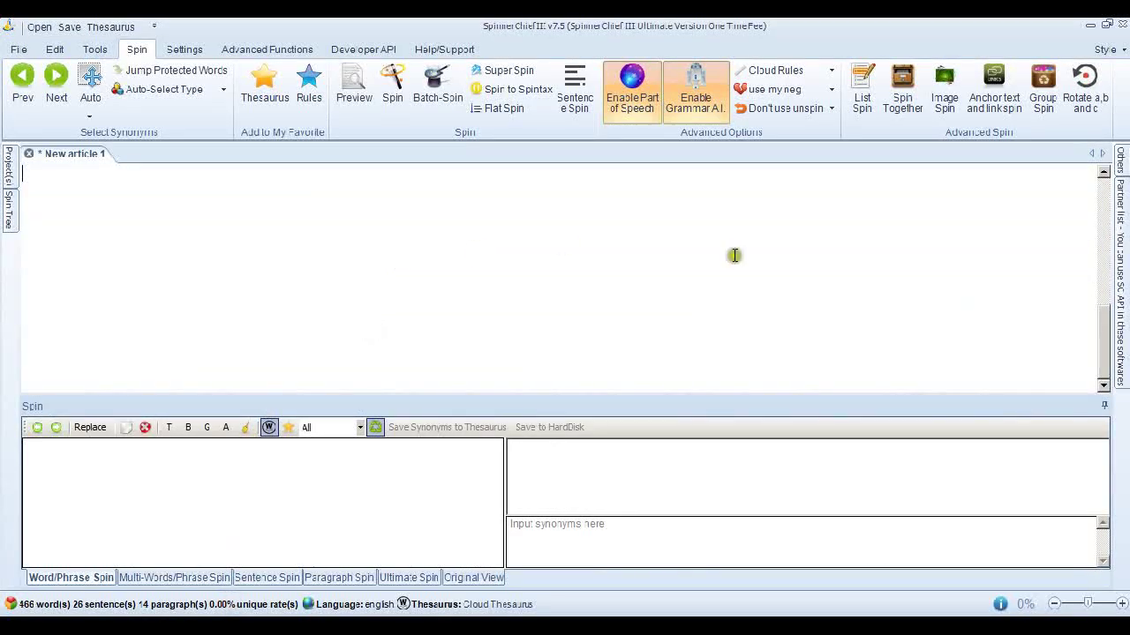
left_click_drag(1102, 345, 1101, 214)
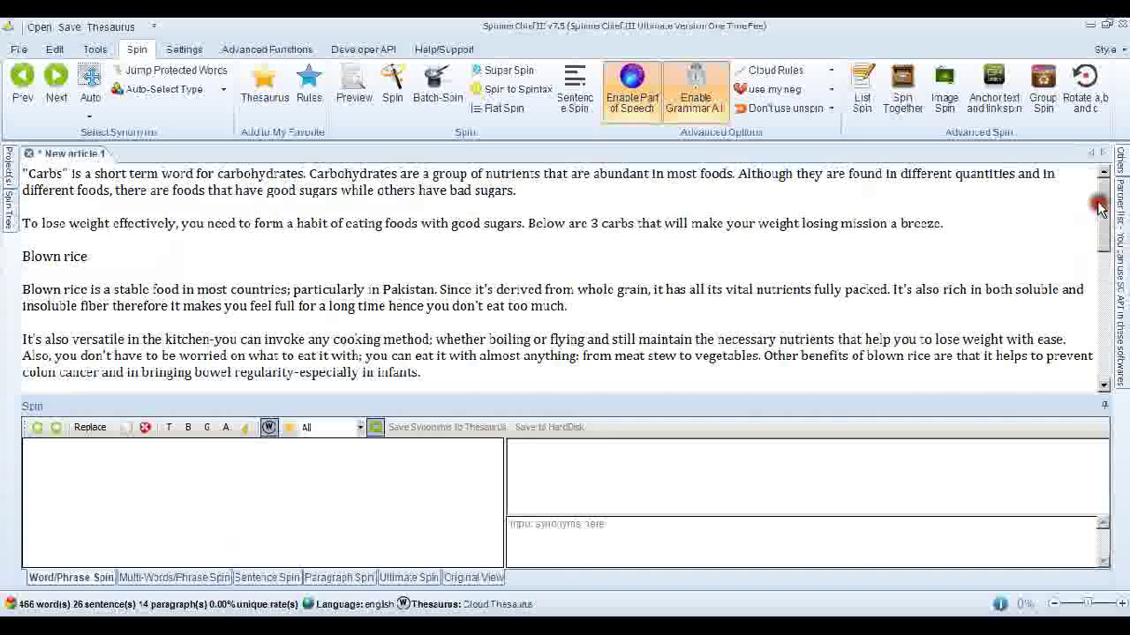
Super Spin the carbs article with the readable-and-unique slider at balance, and generate one article from it.
left_click(502, 71)
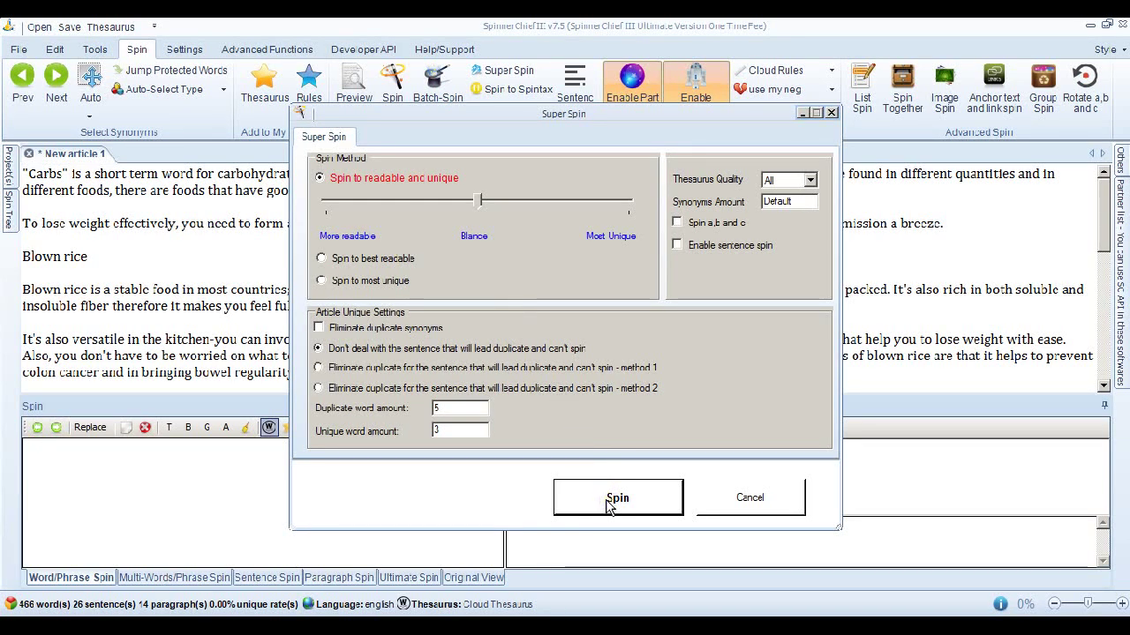
left_click(617, 499)
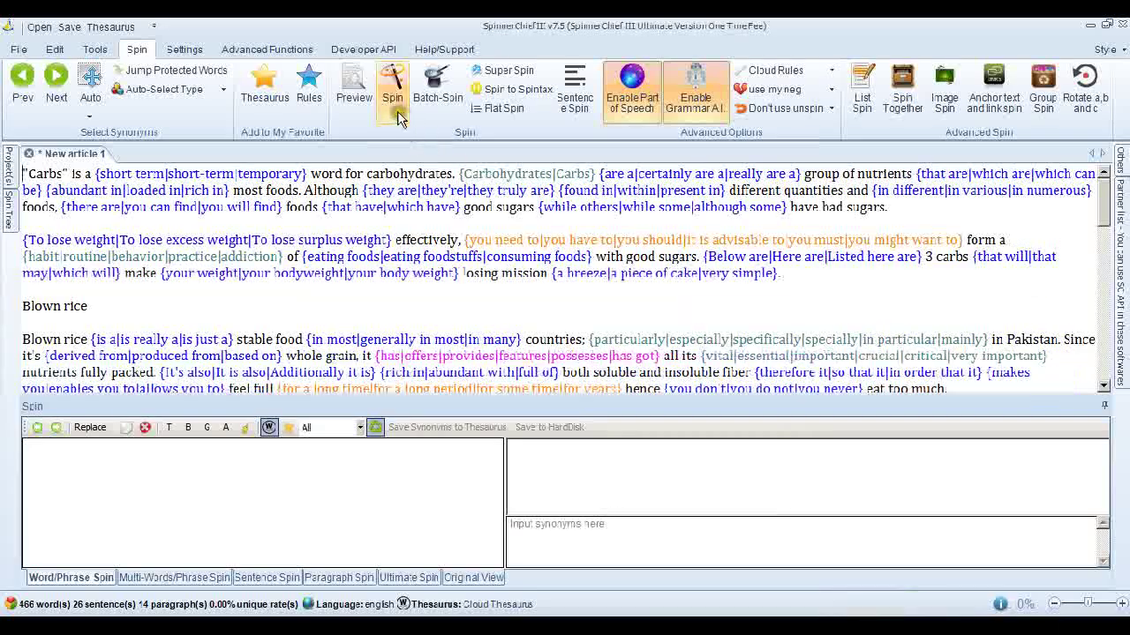
left_click(397, 118)
left_click(650, 407)
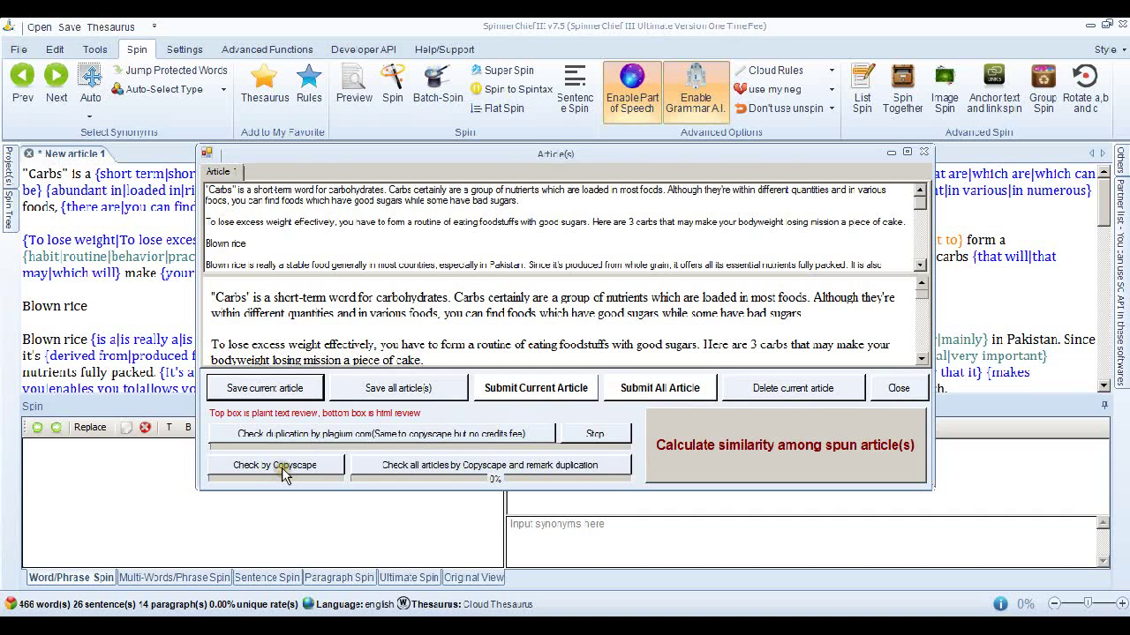
Check the spun carbs article by Copyscape, review the duplicated text and close both result windows.
left_click(284, 468)
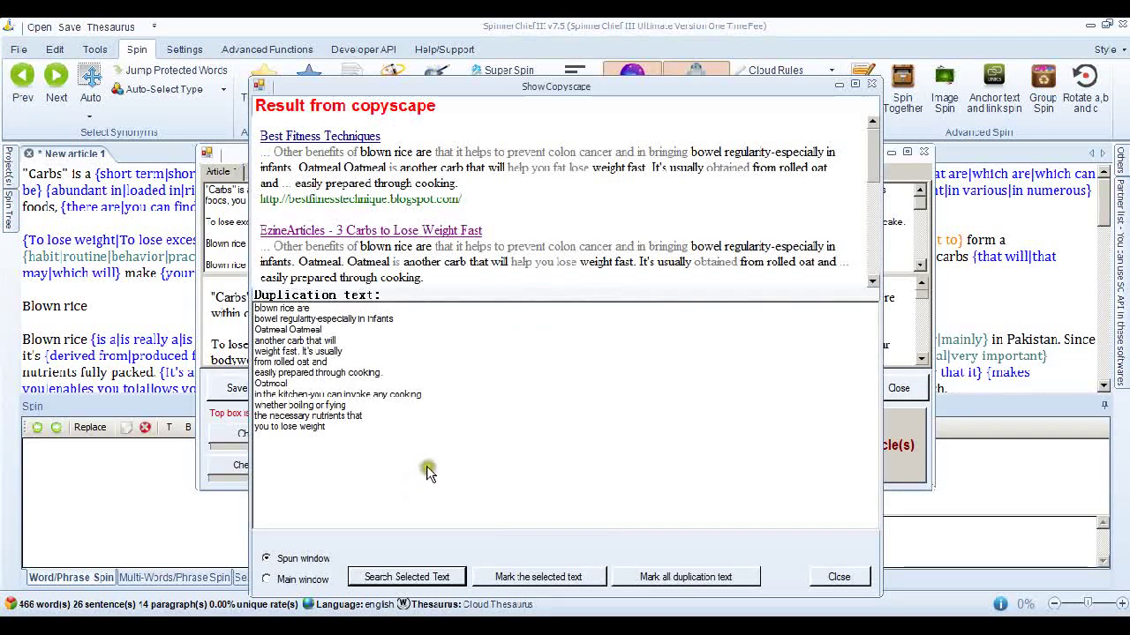
mouse_move(873, 159)
left_mouse_down()
mouse_move(877, 247)
mouse_move(885, 152)
left_mouse_up()
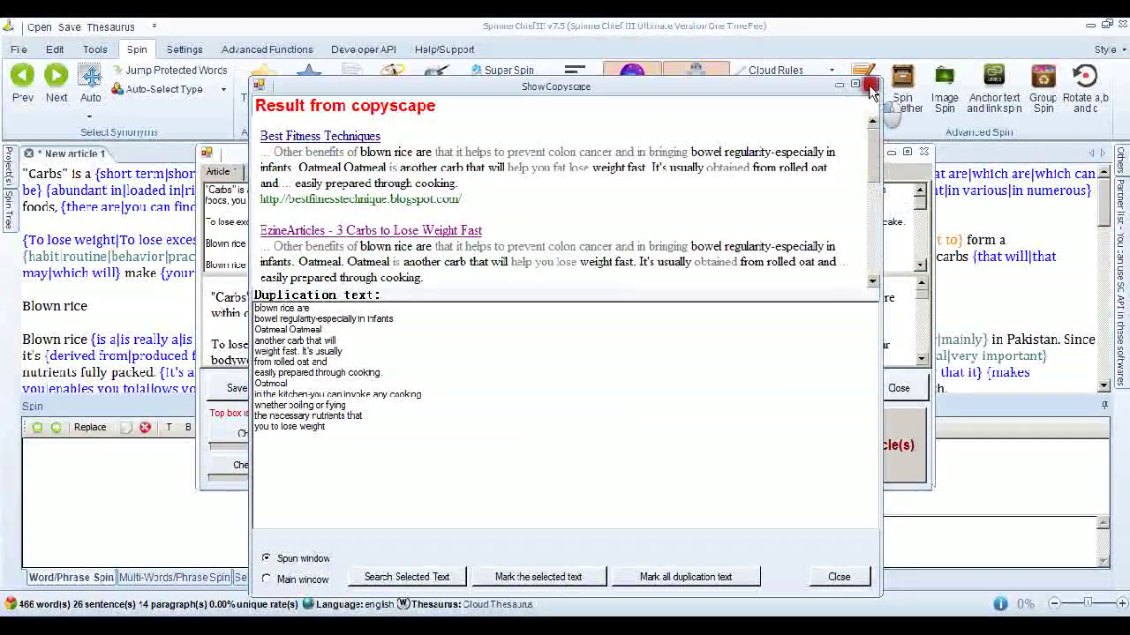
left_click(871, 84)
left_click(923, 151)
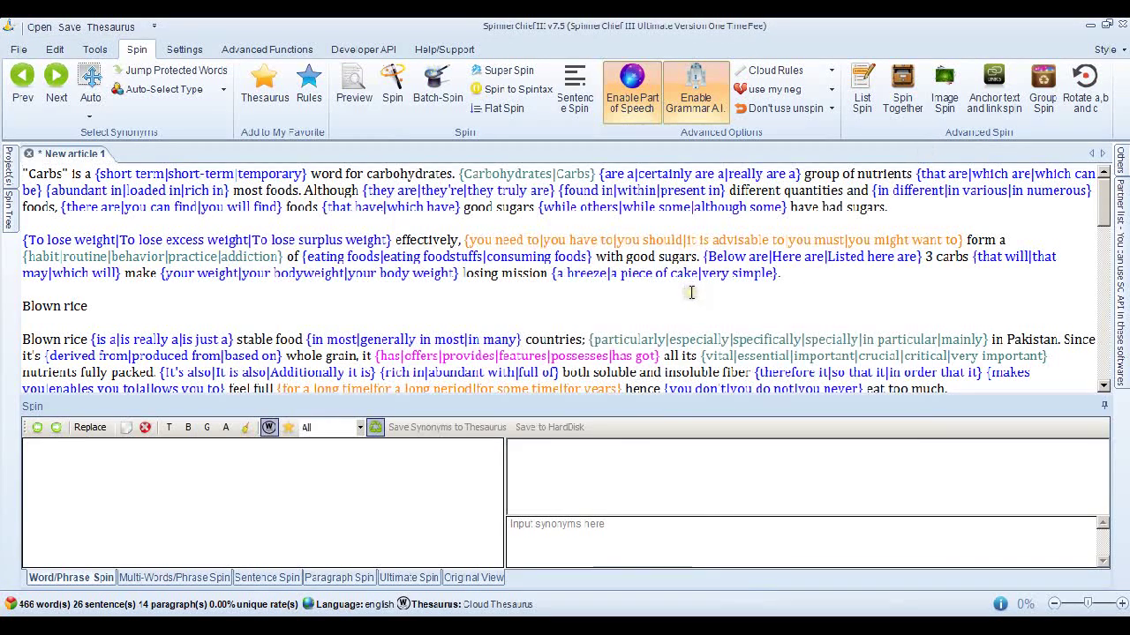
Replace the spun text with the original carbs article and Super Spin it with the readable-and-unique slider at Most Unique.
key("ctrl+a")
key("Delete")
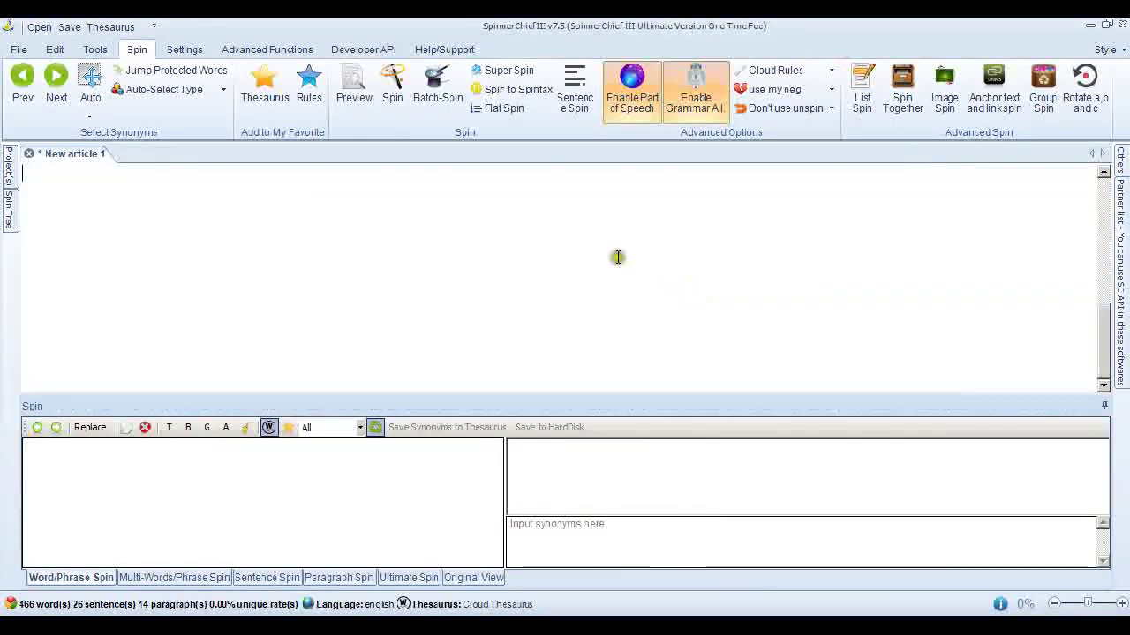
left_click(511, 70)
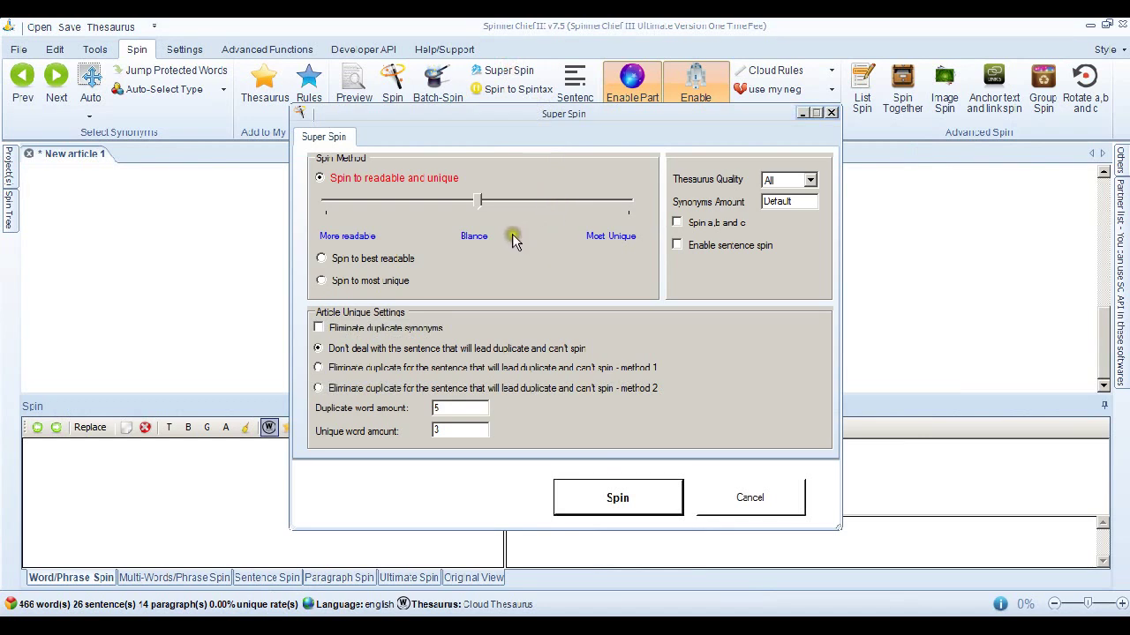
left_click(478, 203)
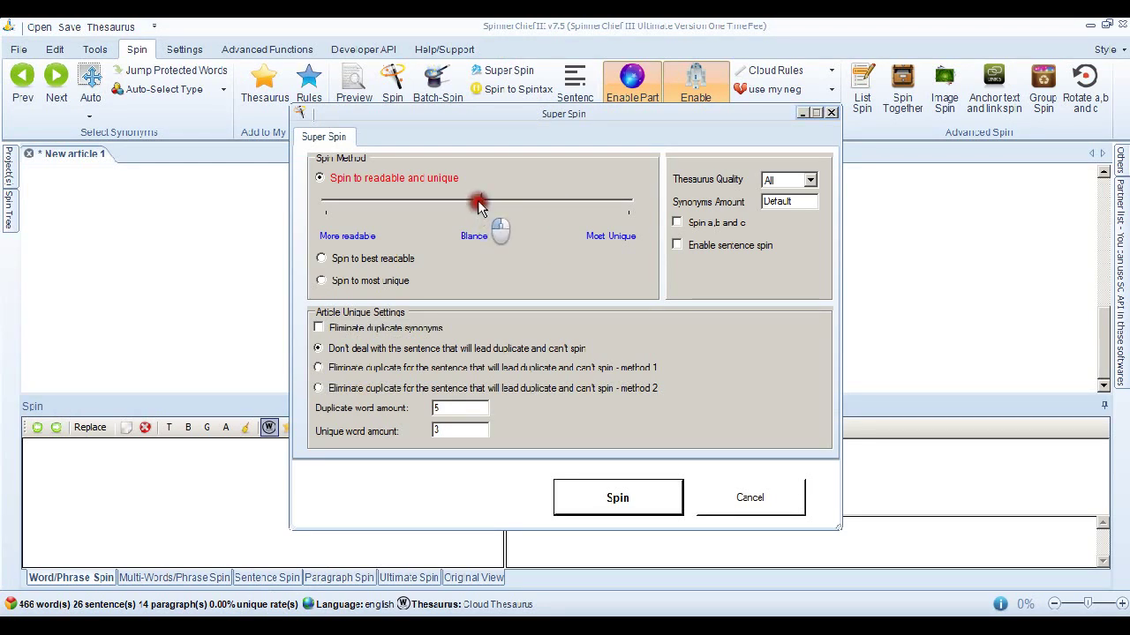
mouse_move(477, 203)
left_mouse_down()
mouse_move(626, 212)
mouse_move(625, 269)
left_mouse_up()
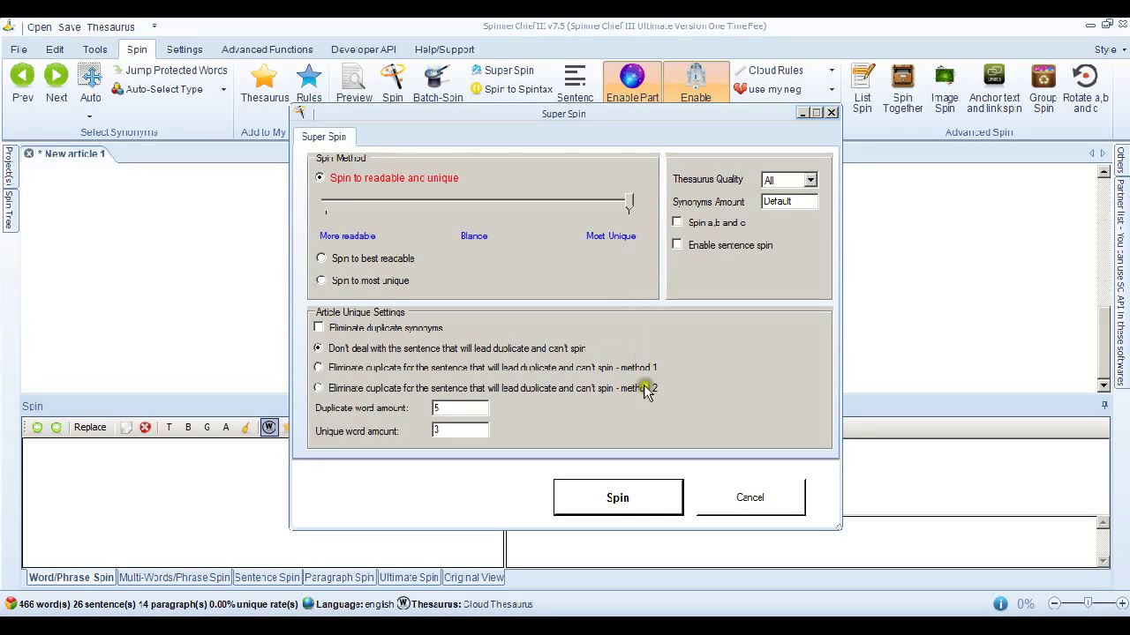
left_click(645, 503)
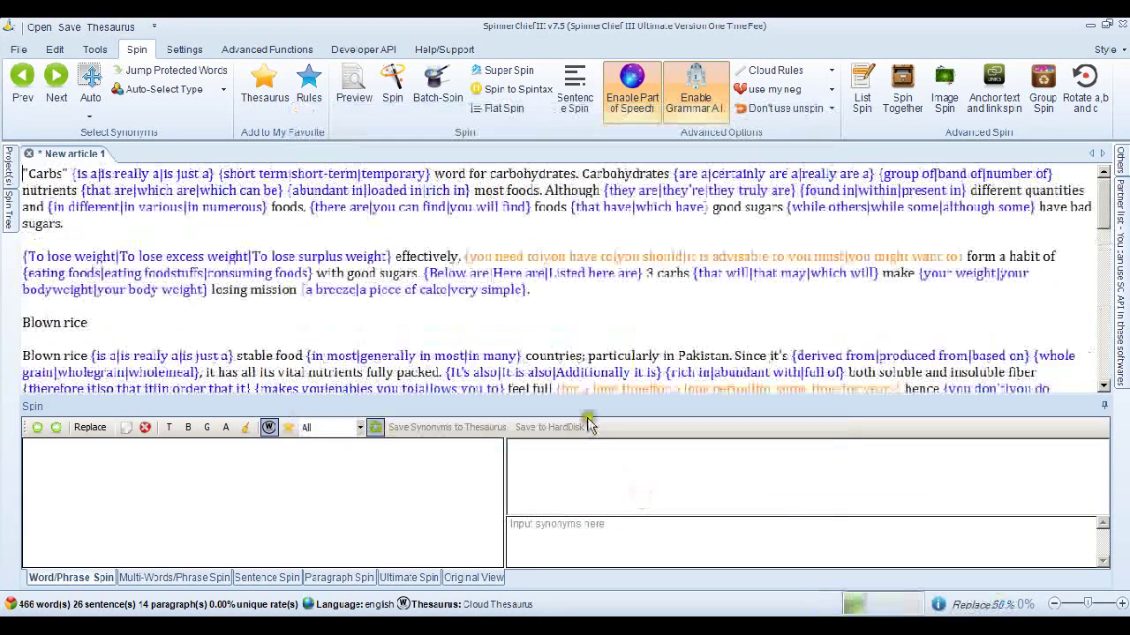
Generate one article from the most-unique carbs spin and check it by Copyscape.
left_click(394, 115)
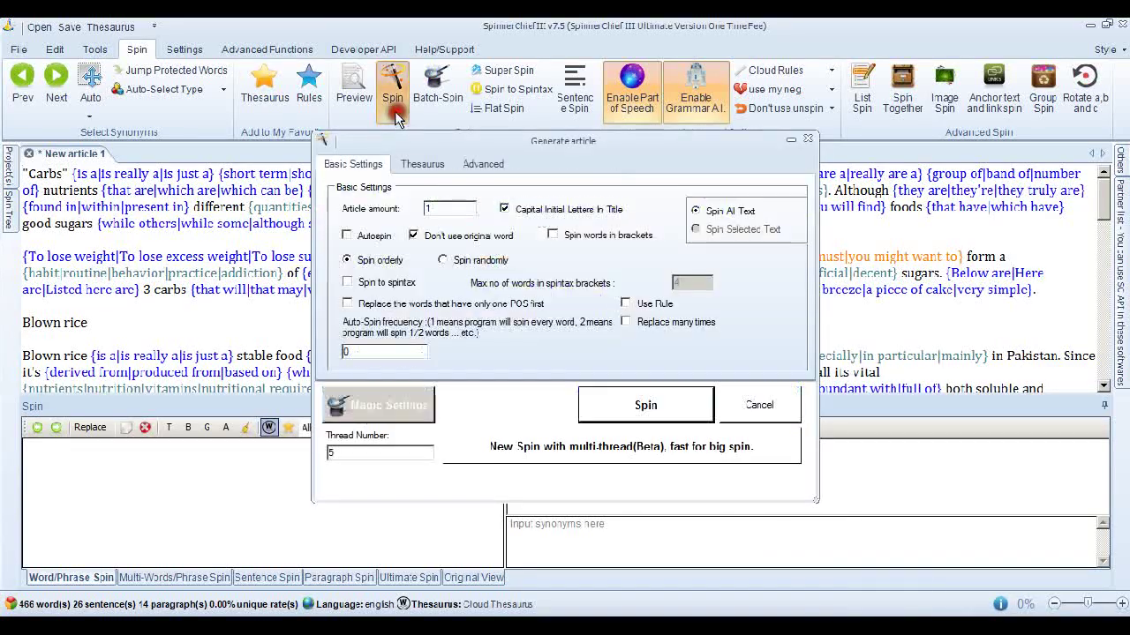
left_click(661, 407)
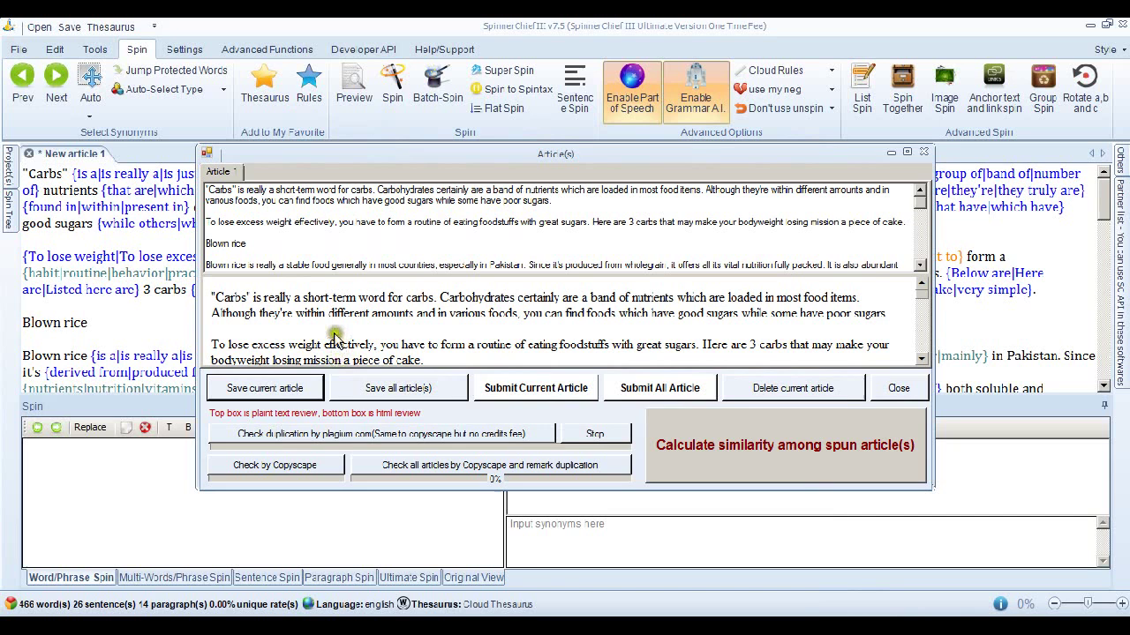
left_click(315, 474)
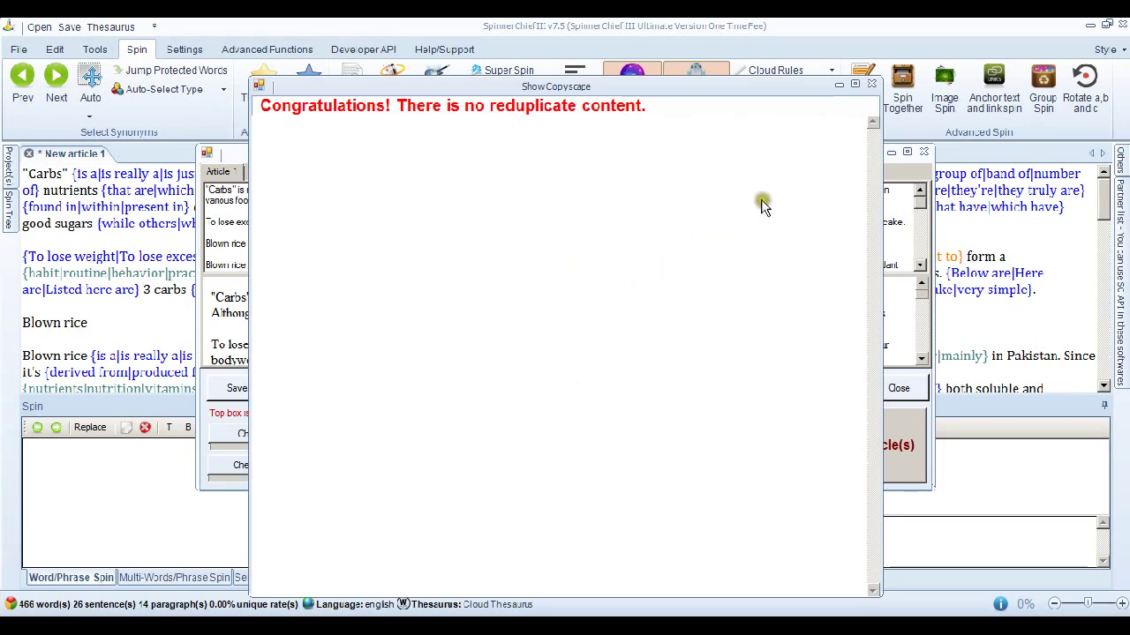
Close both result windows and replace the spun carbs text with the full text of "article 5 pass copyscape 2.txt" from Notepad.
left_click(871, 86)
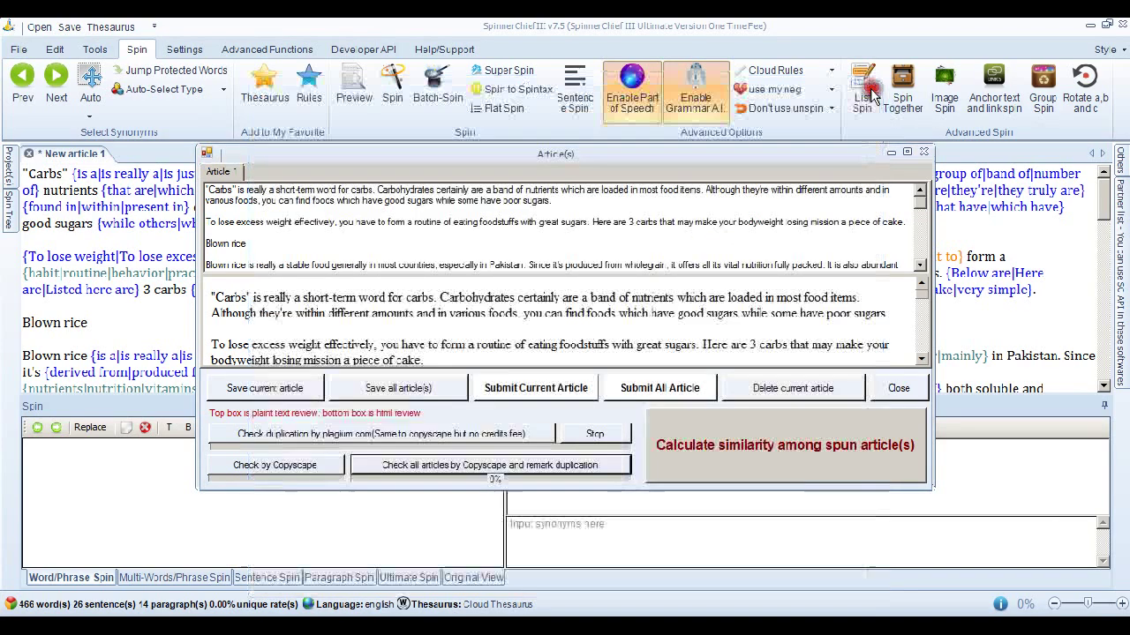
left_click(925, 155)
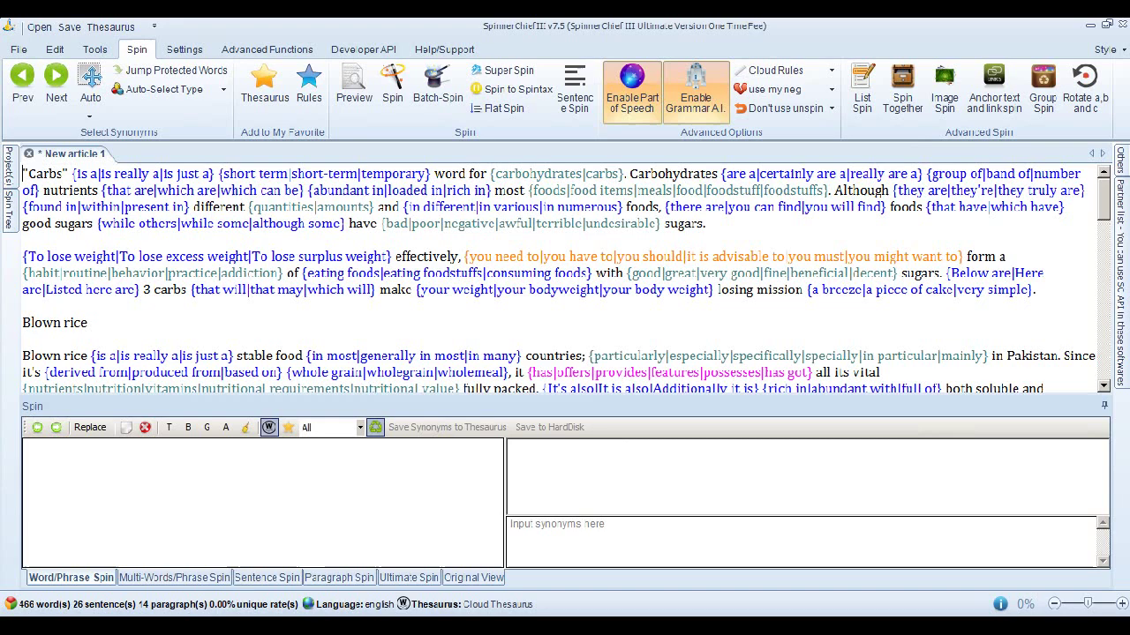
key("alt+Tab")
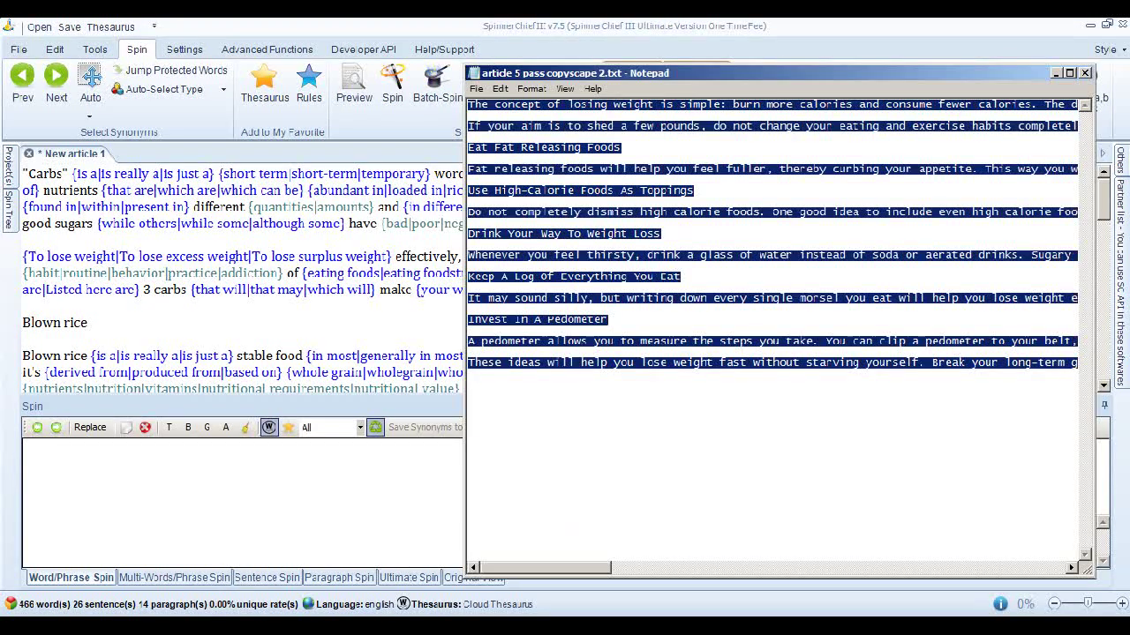
key("alt+Tab")
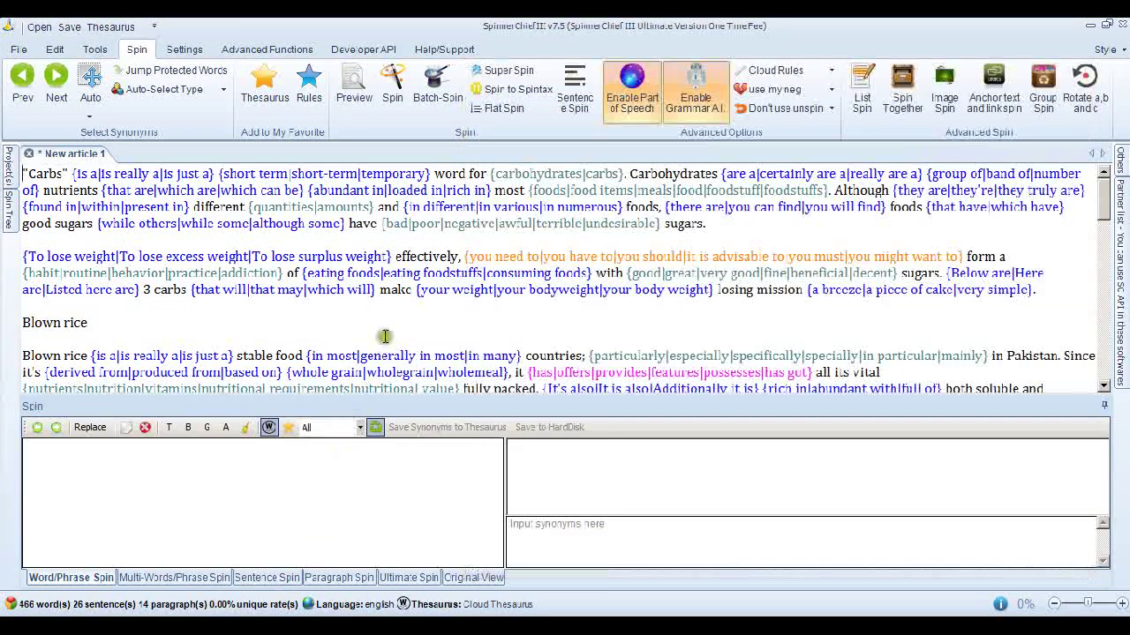
key("ctrl+a")
key("Delete")
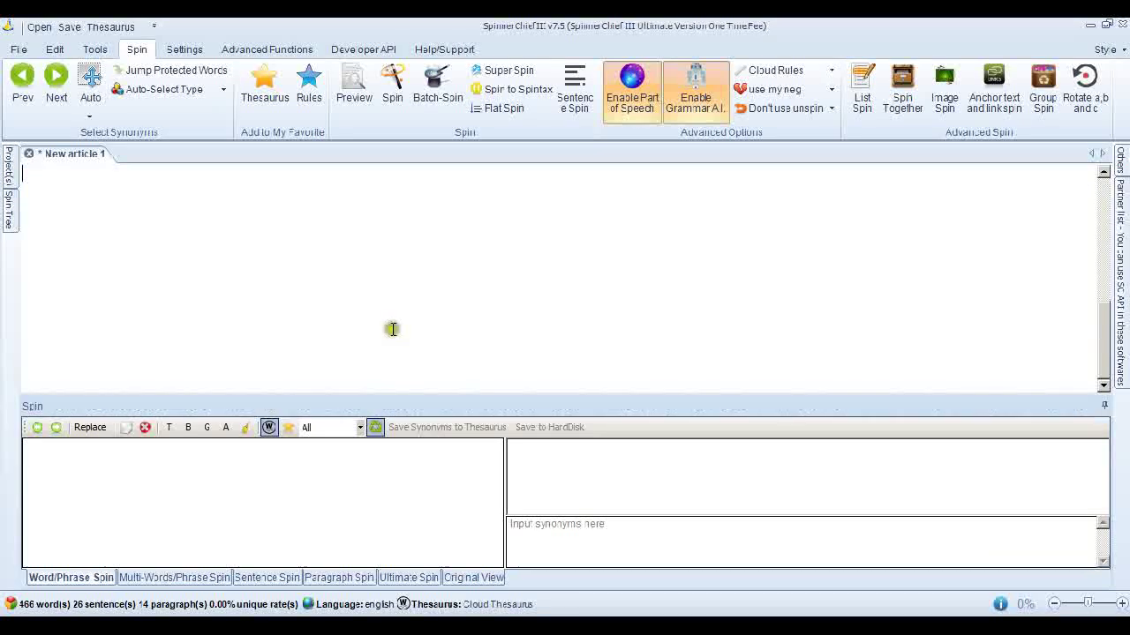
key("ctrl+v")
scroll(1101, 265, "up", 2)
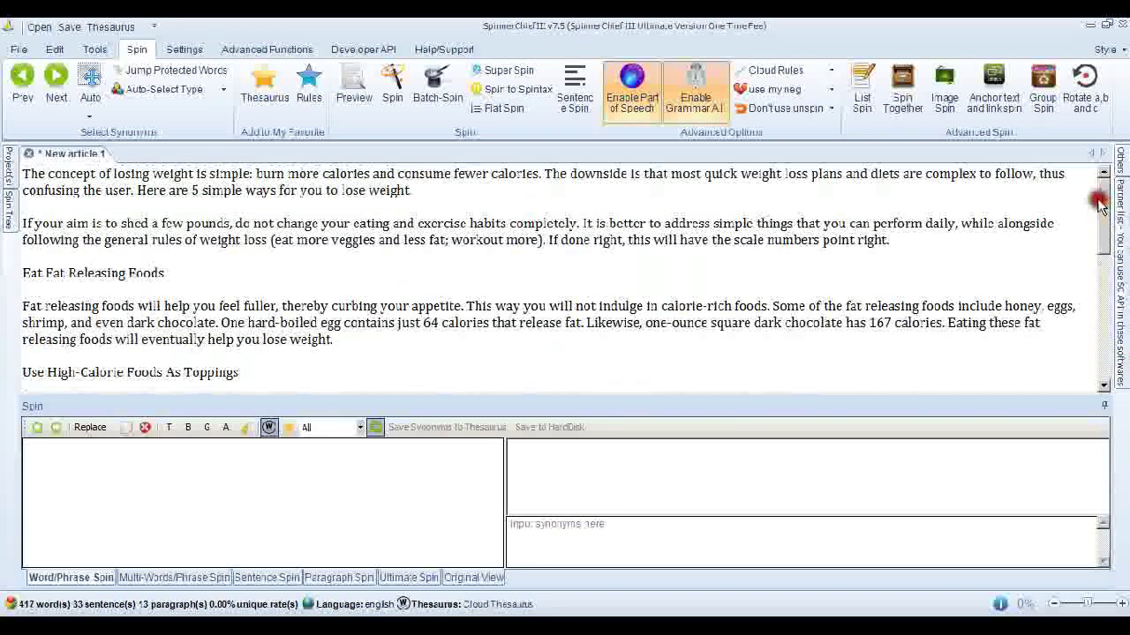
Super Spin the five-ways weight loss article with the readable-and-unique slider at Most Unique, and generate one article from it.
left_click(500, 71)
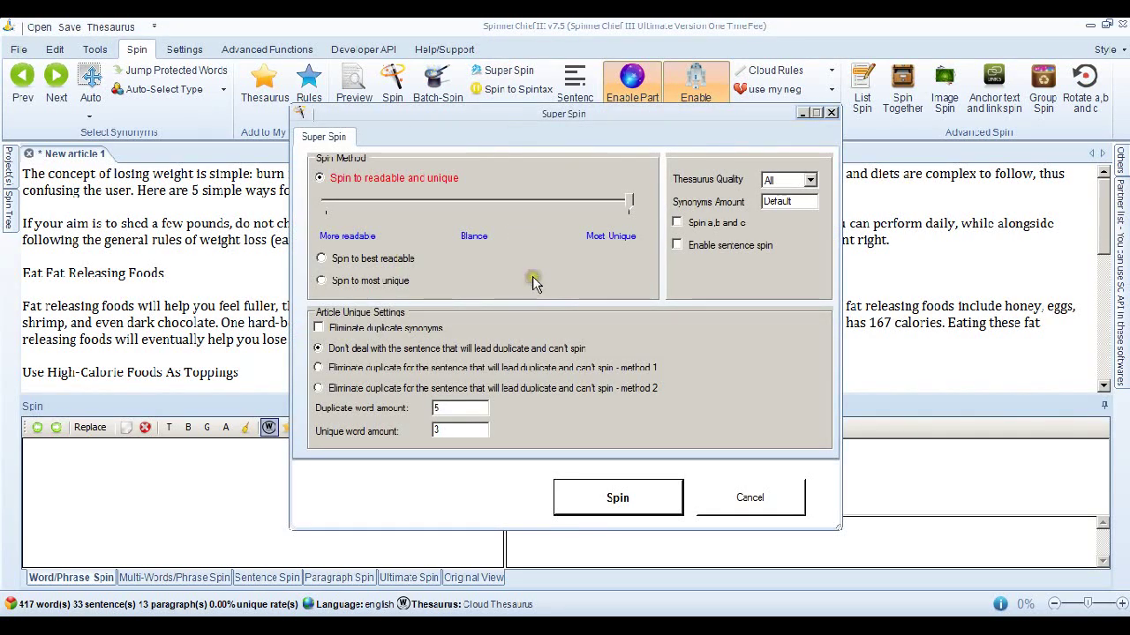
left_click(645, 497)
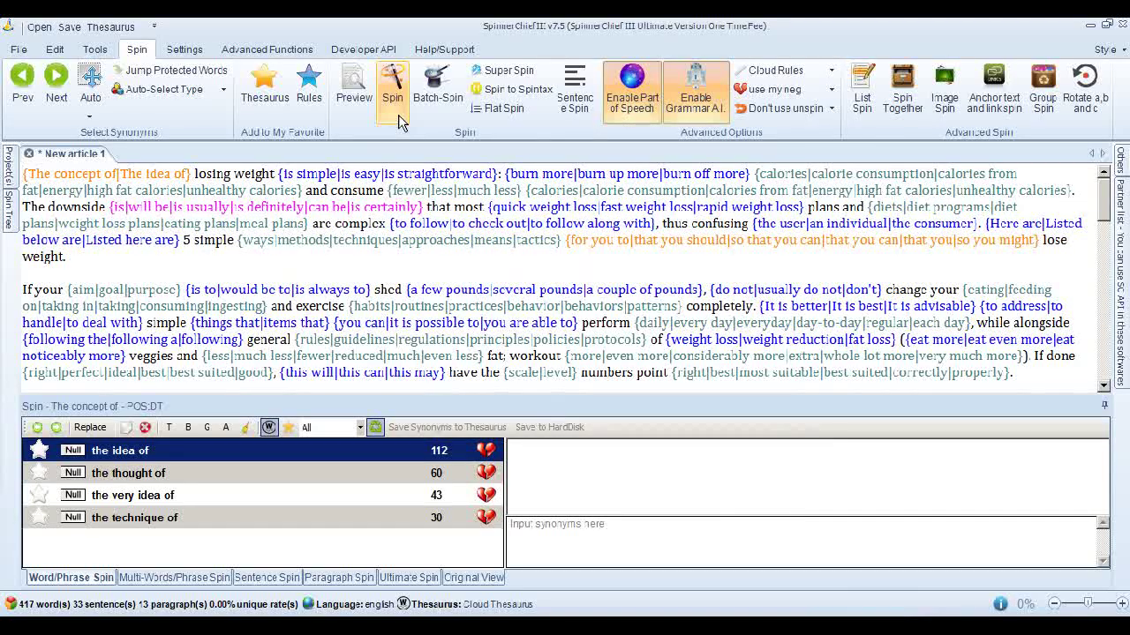
left_click(393, 88)
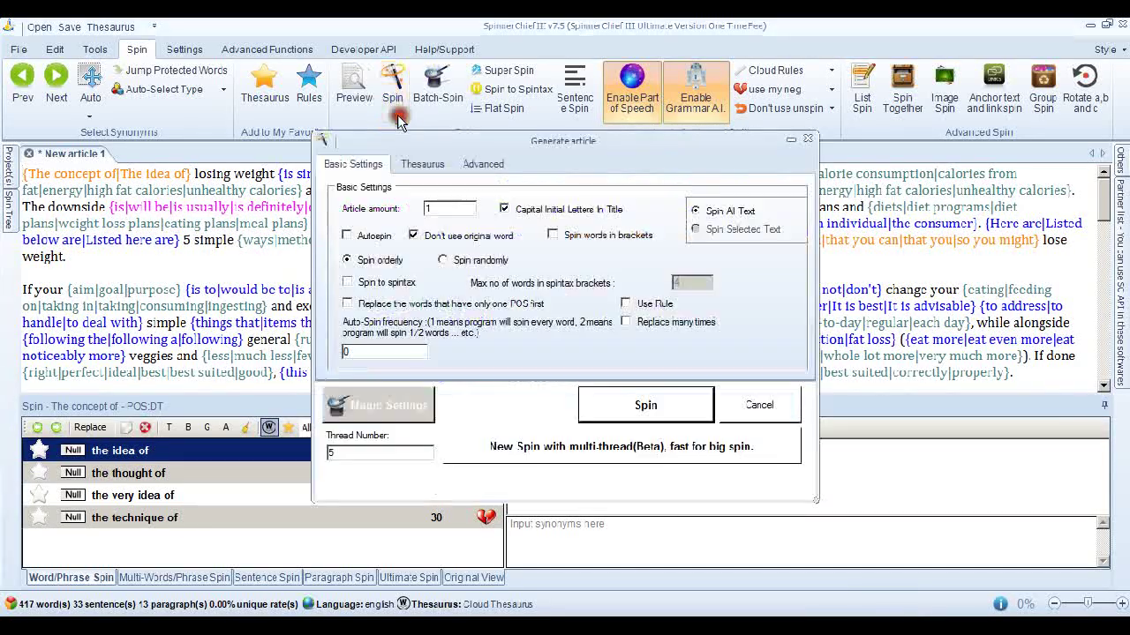
left_click(644, 407)
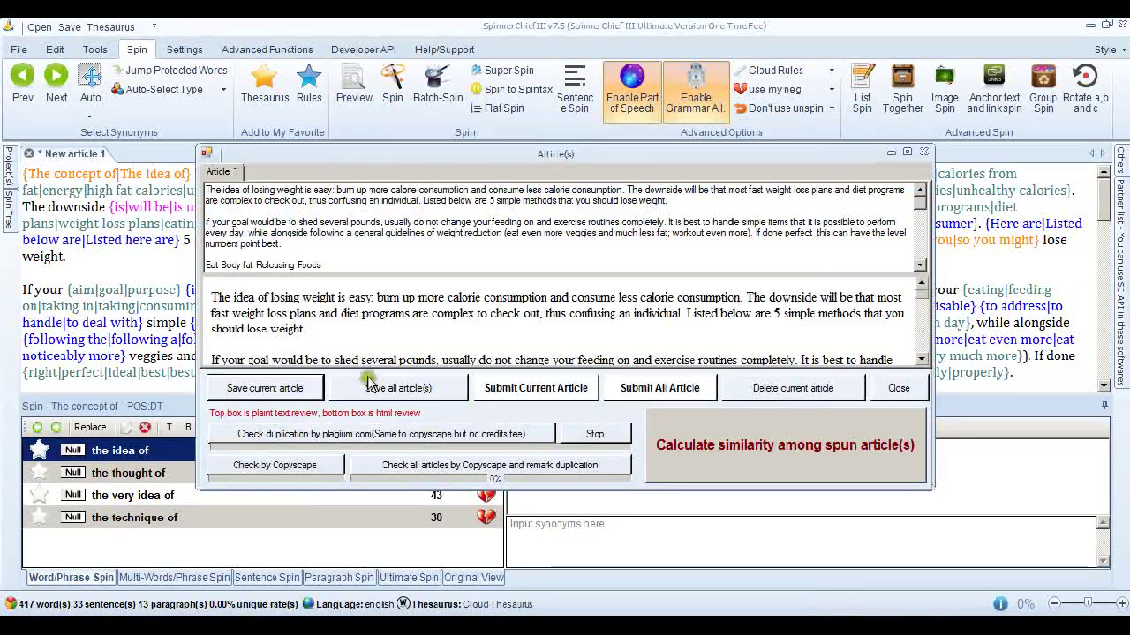
Check the most-unique weight loss article by Copyscape, review the duplicated text and close both result windows.
left_click(327, 465)
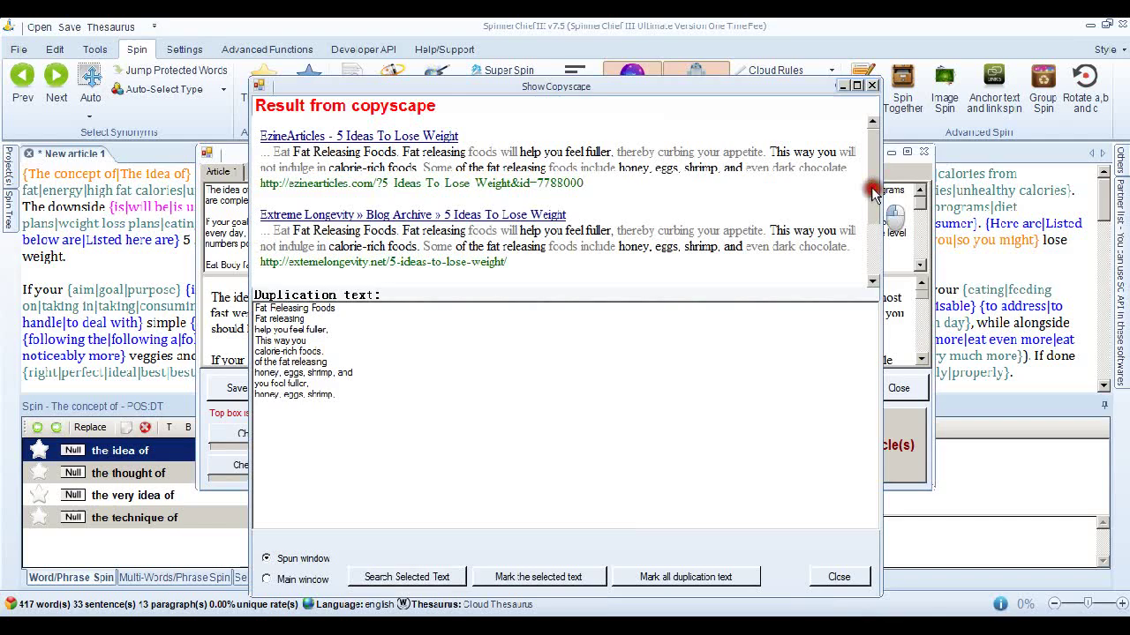
left_click_drag(872, 193, 870, 163)
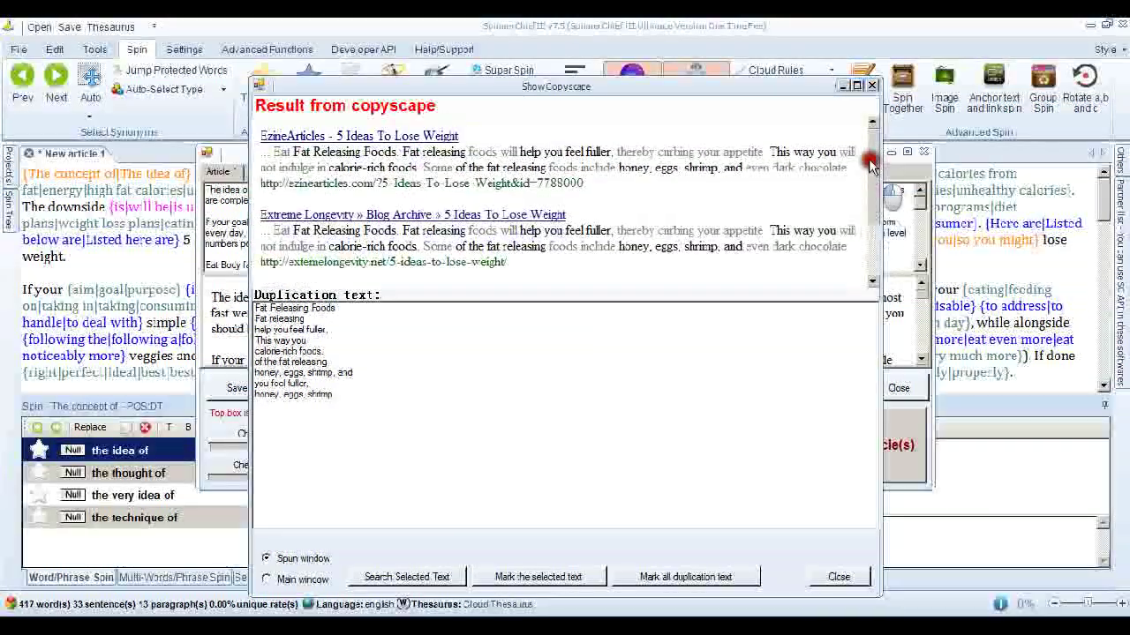
left_click(872, 84)
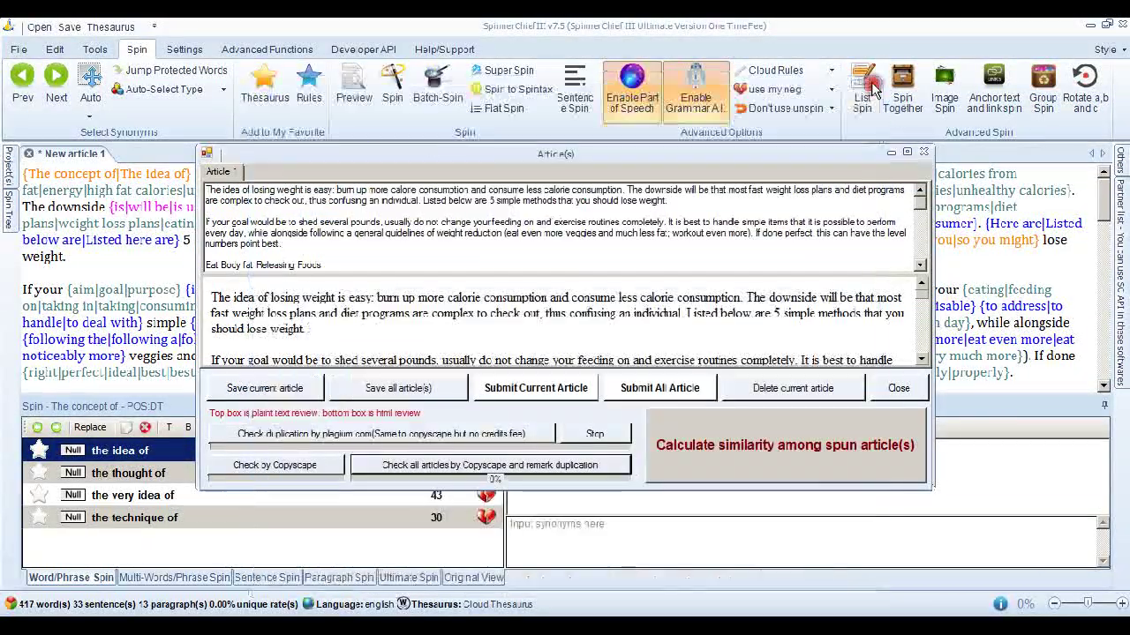
left_click(923, 154)
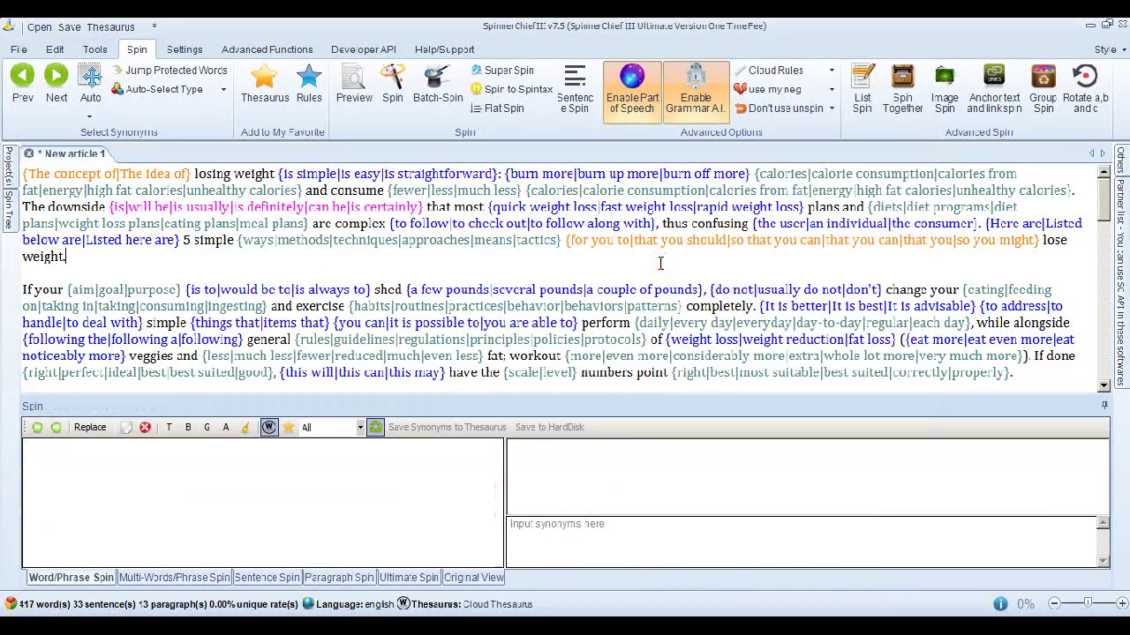
Replace the spun text with the original five-ways weight loss article.
key("ctrl+a")
key("Delete")
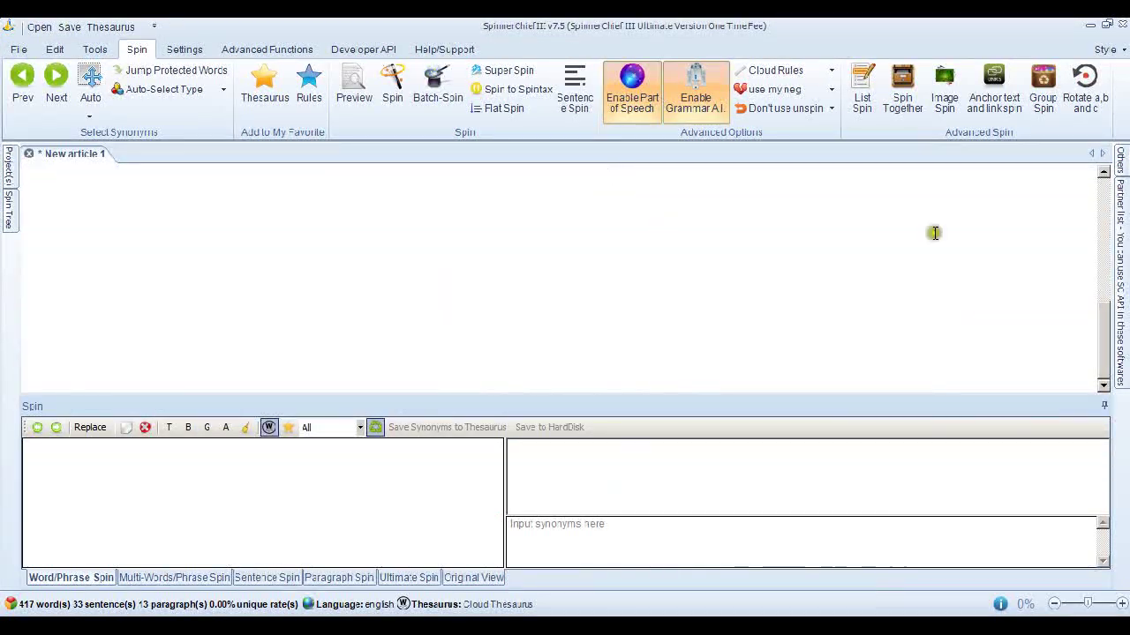
left_click(789, 292)
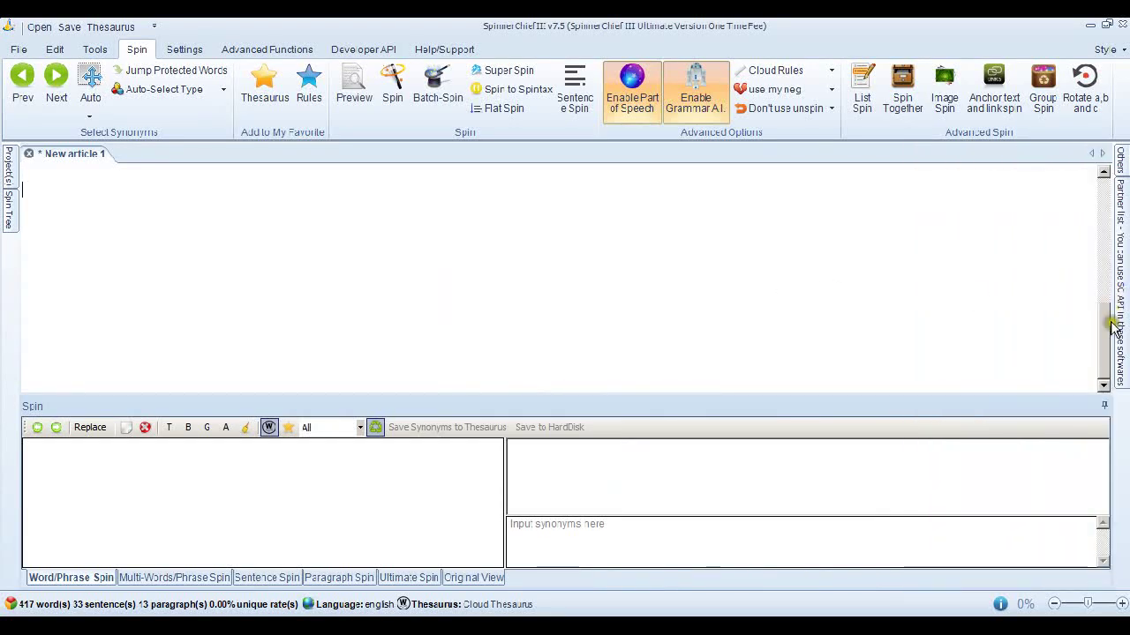
key("ctrl+v")
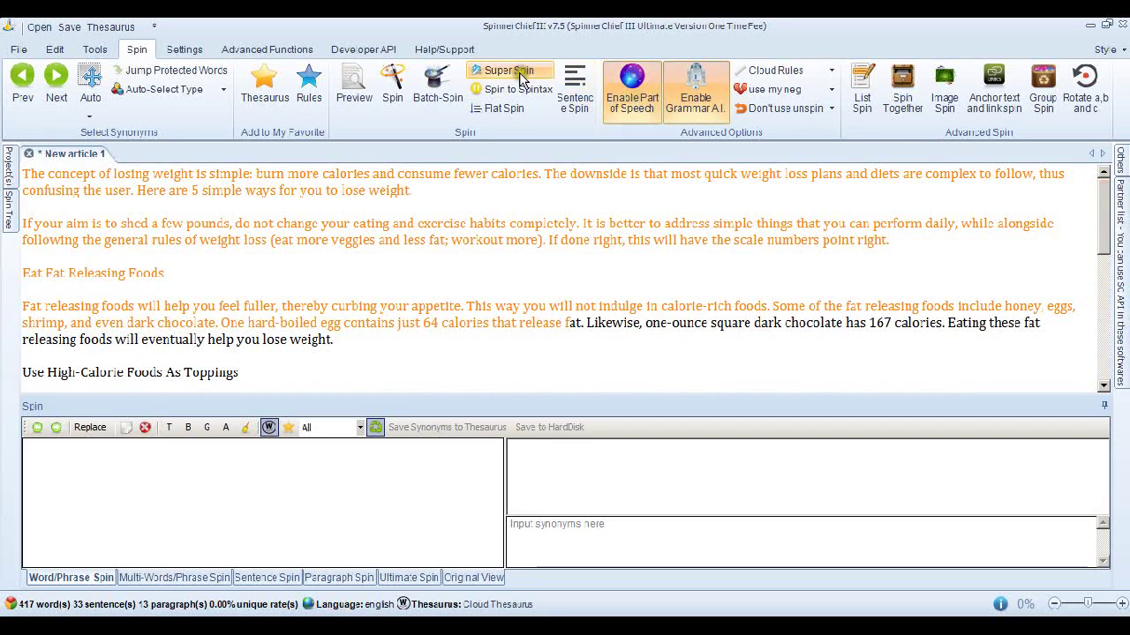
Super Spin the weight loss article with the readable-and-unique slider at balance and duplicate synonyms eliminated, and generate one article from it.
left_click(518, 73)
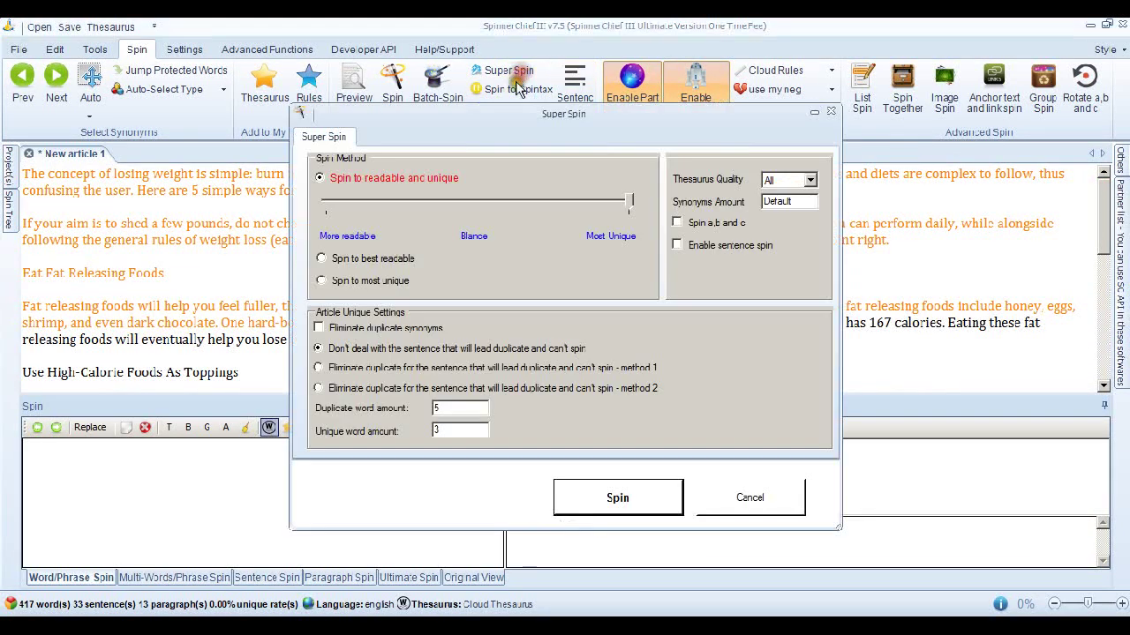
left_click(597, 204)
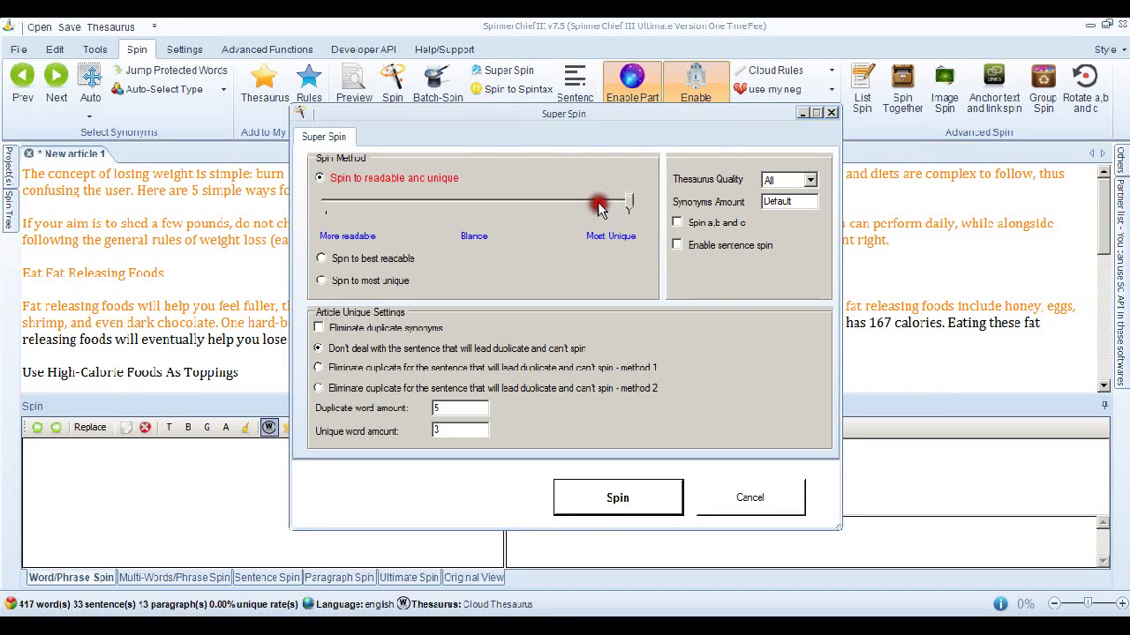
left_click_drag(598, 204, 502, 203)
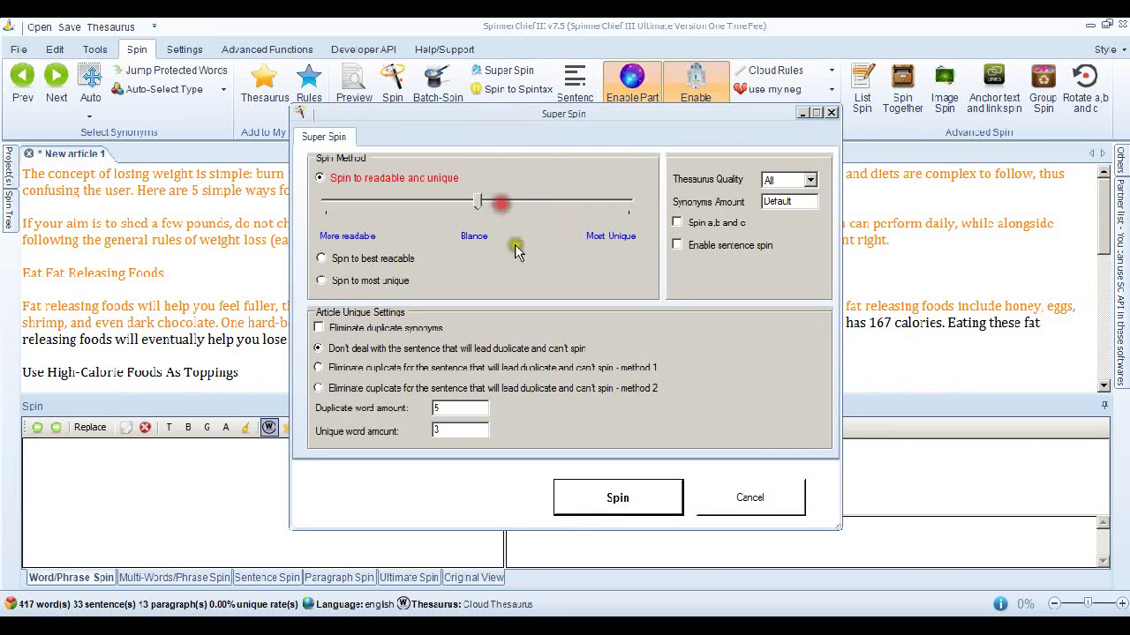
left_click(495, 320)
left_click(320, 328)
left_click(618, 499)
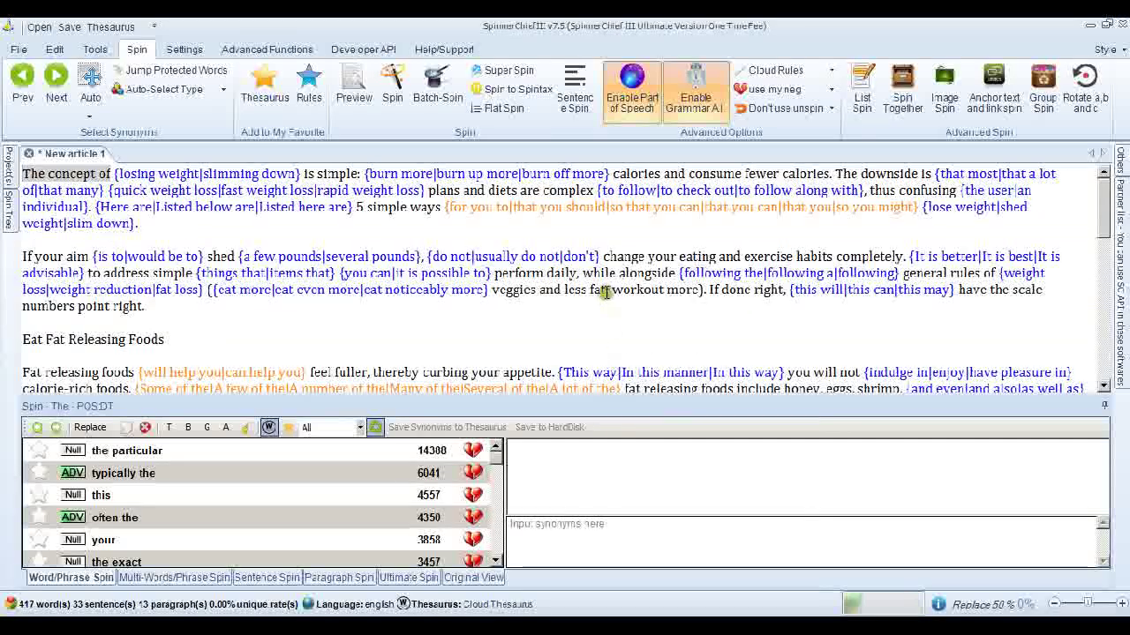
left_click(388, 93)
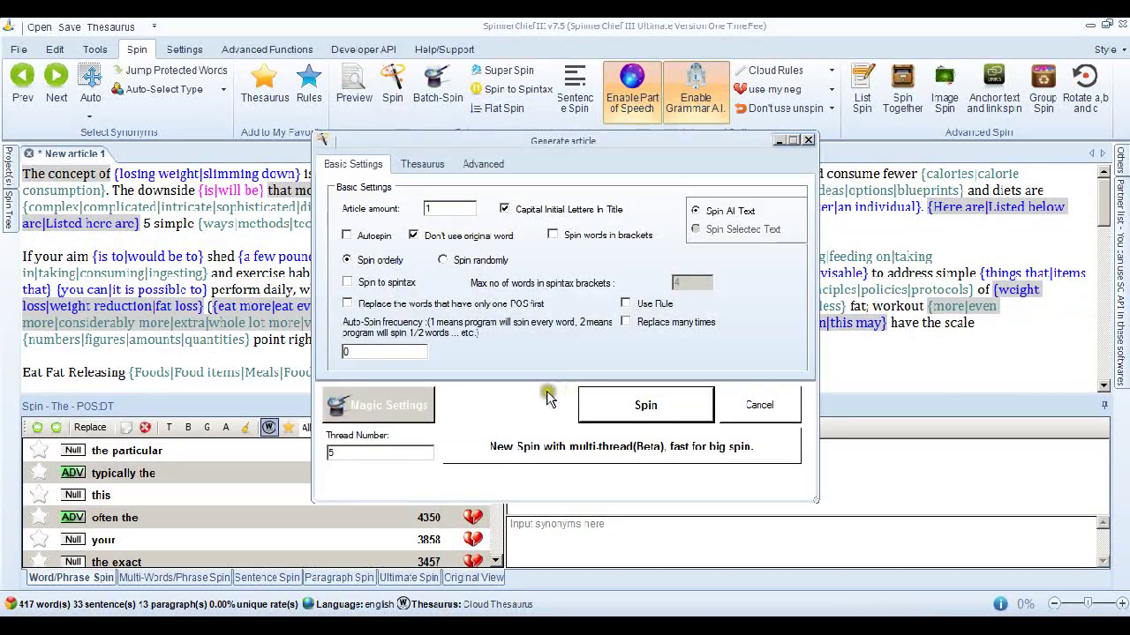
left_click(643, 408)
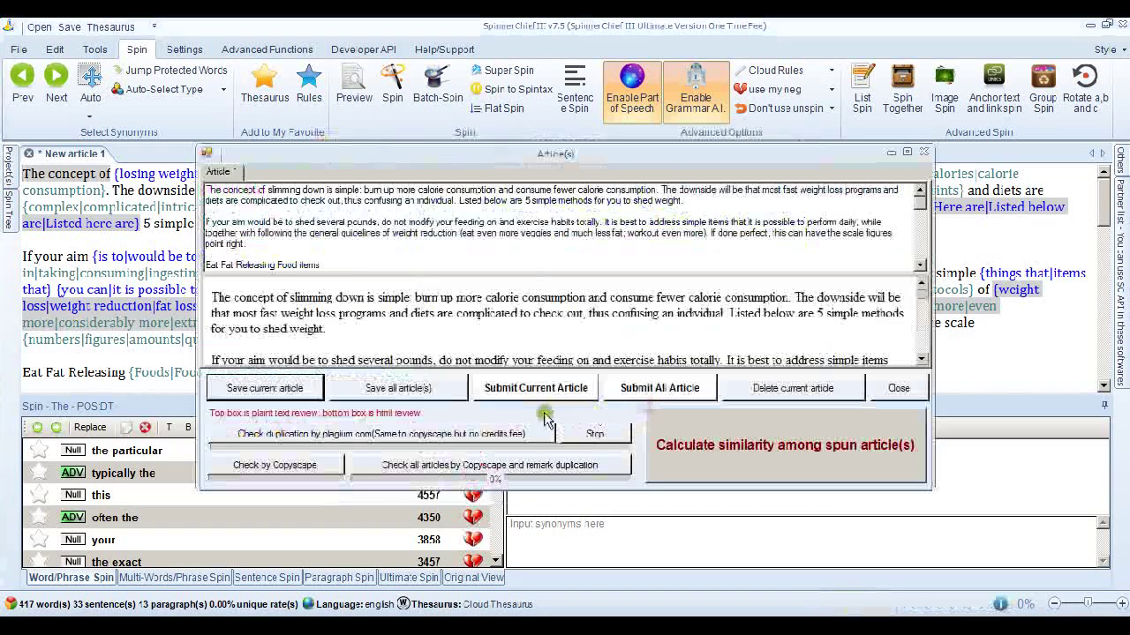
Check the balanced weight loss article by Copyscape and close both result windows.
left_click(305, 466)
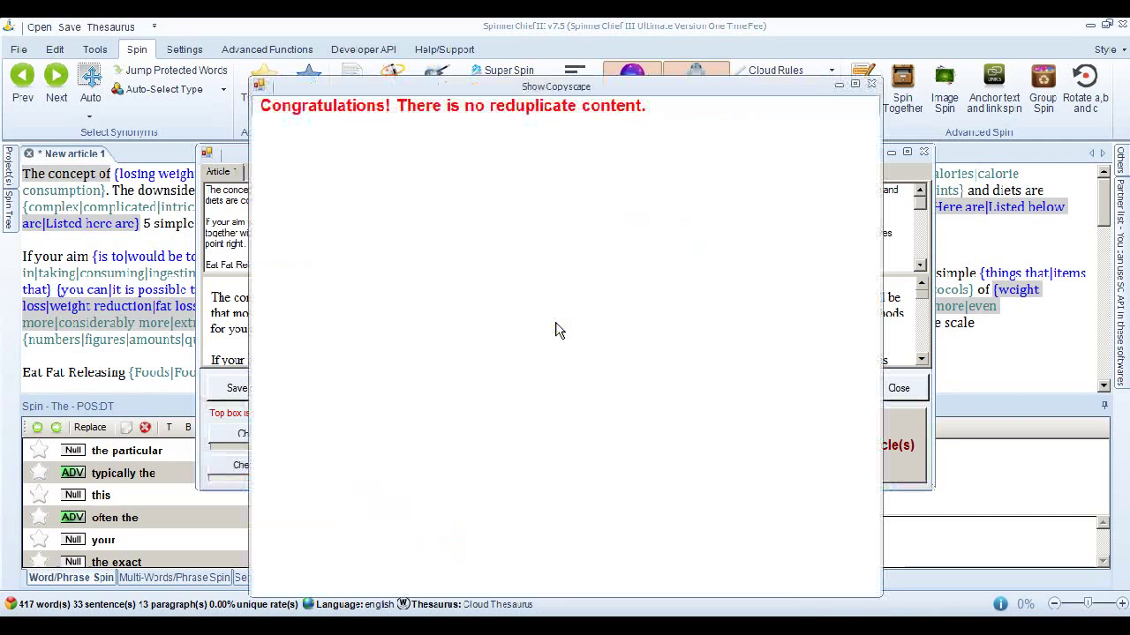
left_click(556, 326)
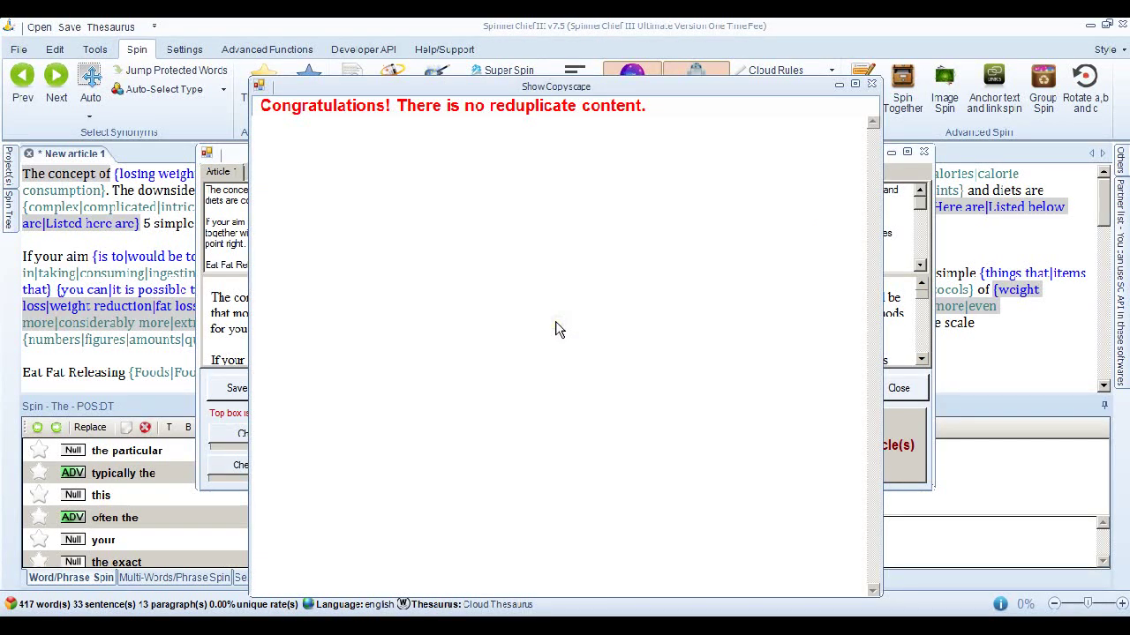
left_click(870, 86)
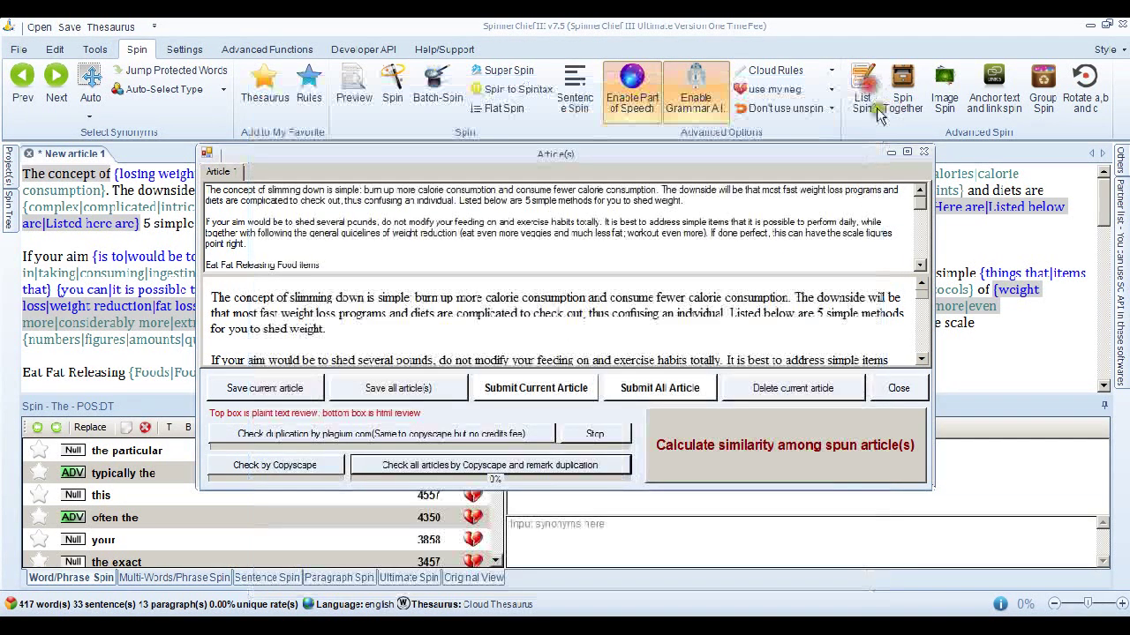
left_click(924, 152)
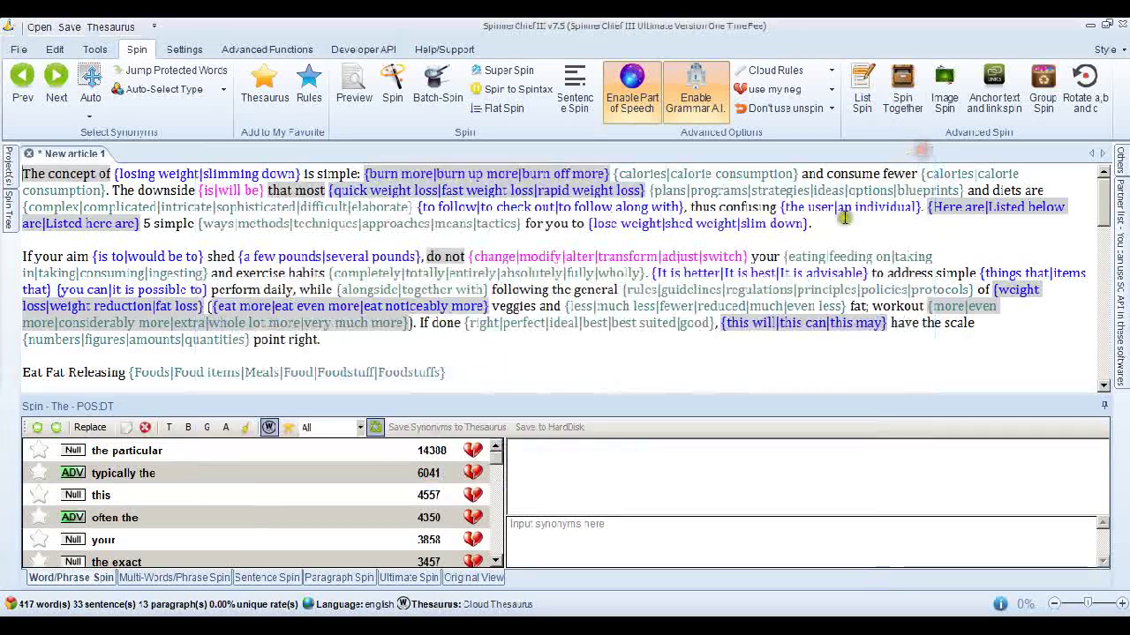
Replace the spun weight loss text with the full text of "article 1.txt" from Notepad.
left_click(618, 371)
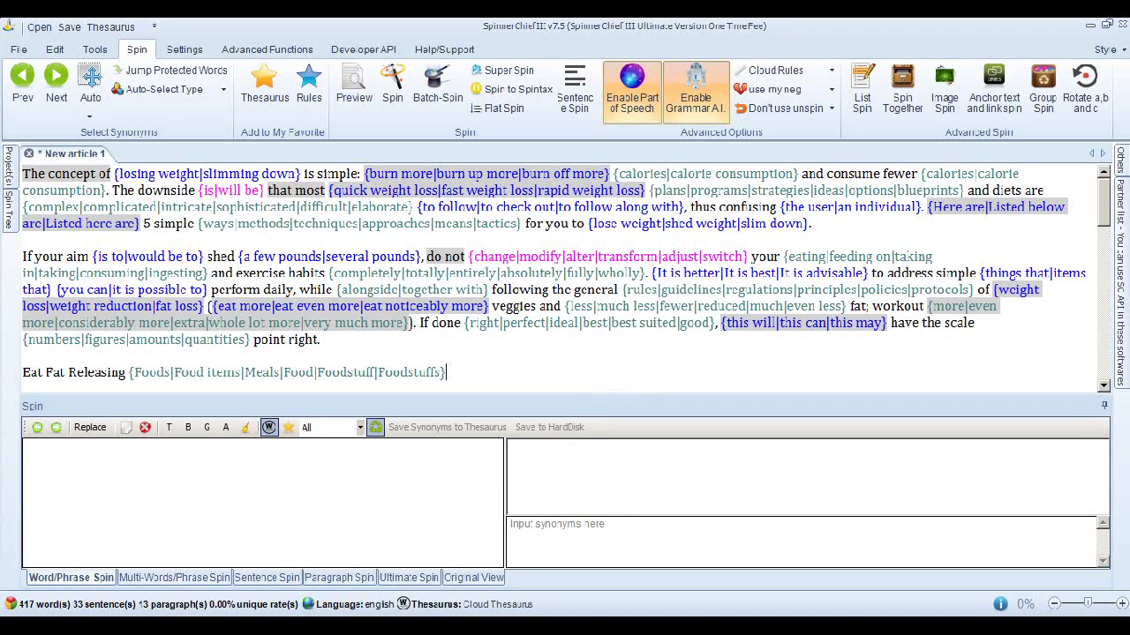
key("alt+Tab")
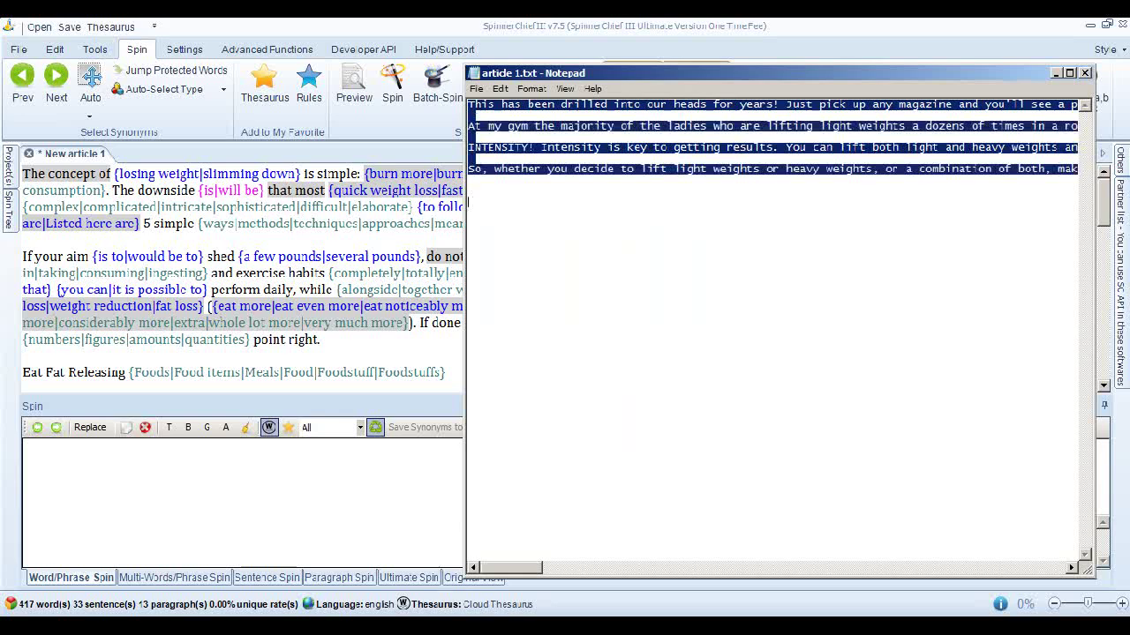
key("alt+Tab")
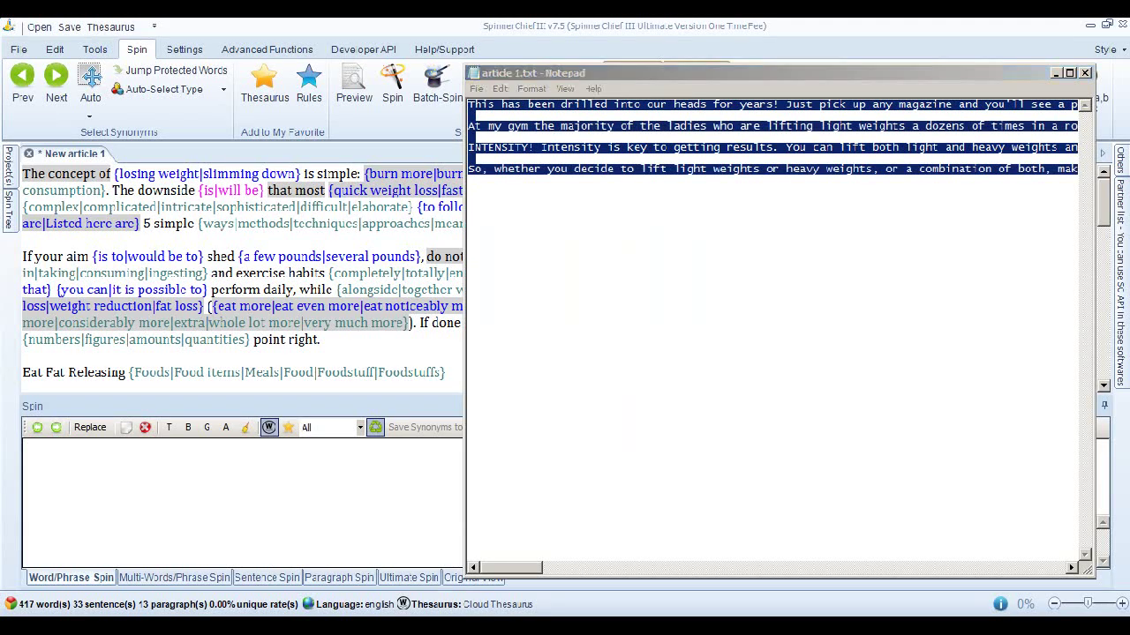
key("ctrl+a")
key("Delete")
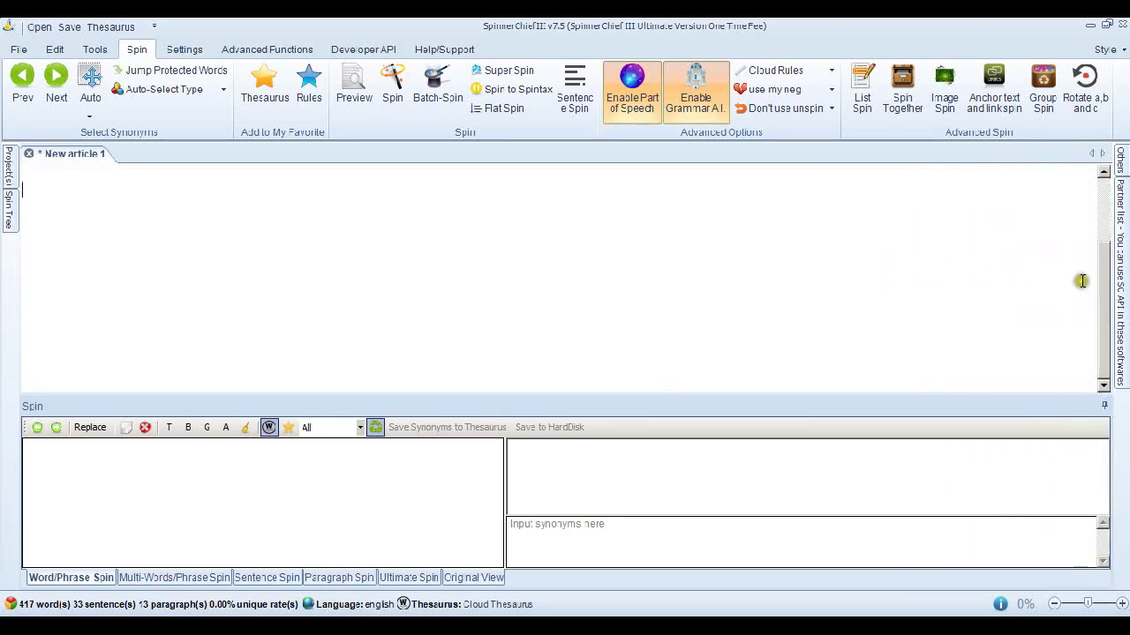
key("ctrl+v")
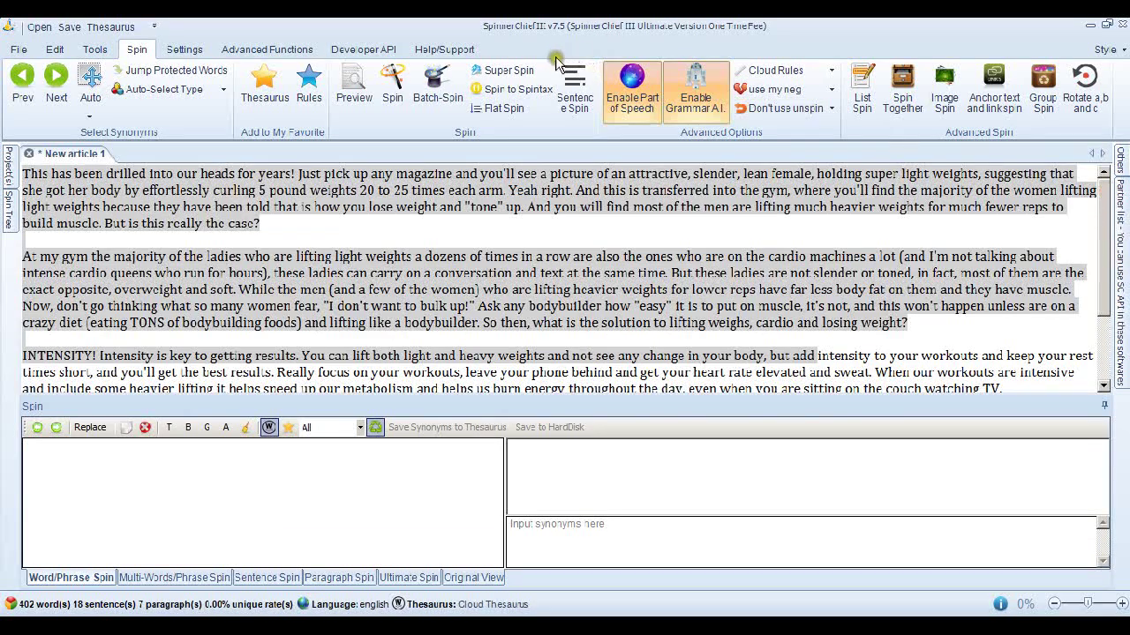
Super Spin the weightlifting article with the readable-and-unique slider at balance and duplicate synonyms eliminated.
left_click(530, 75)
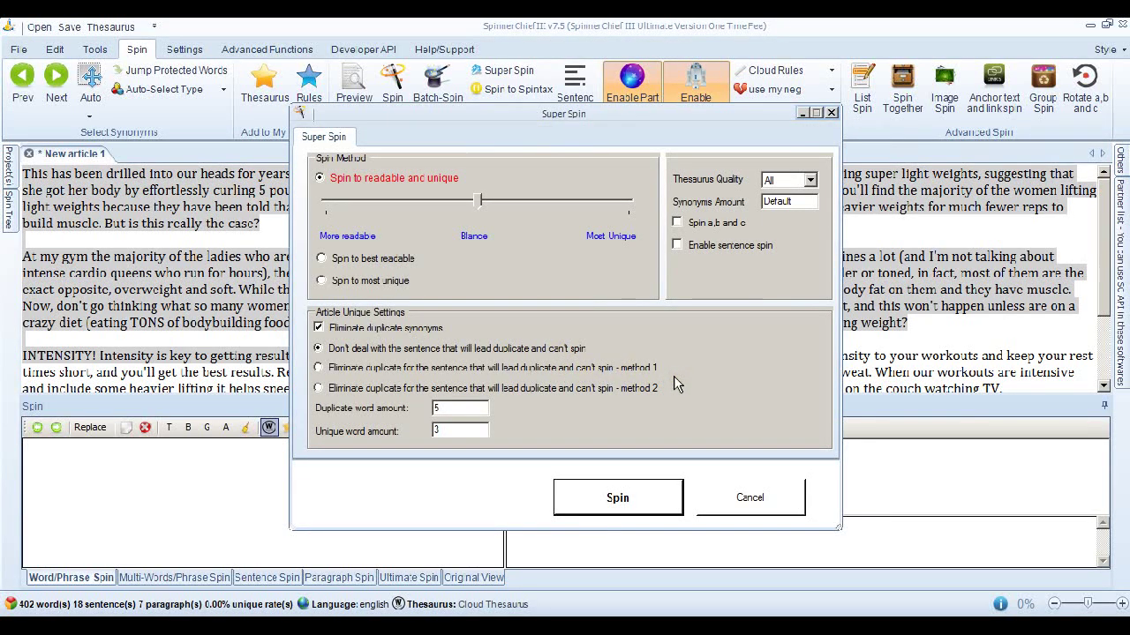
left_click(378, 340)
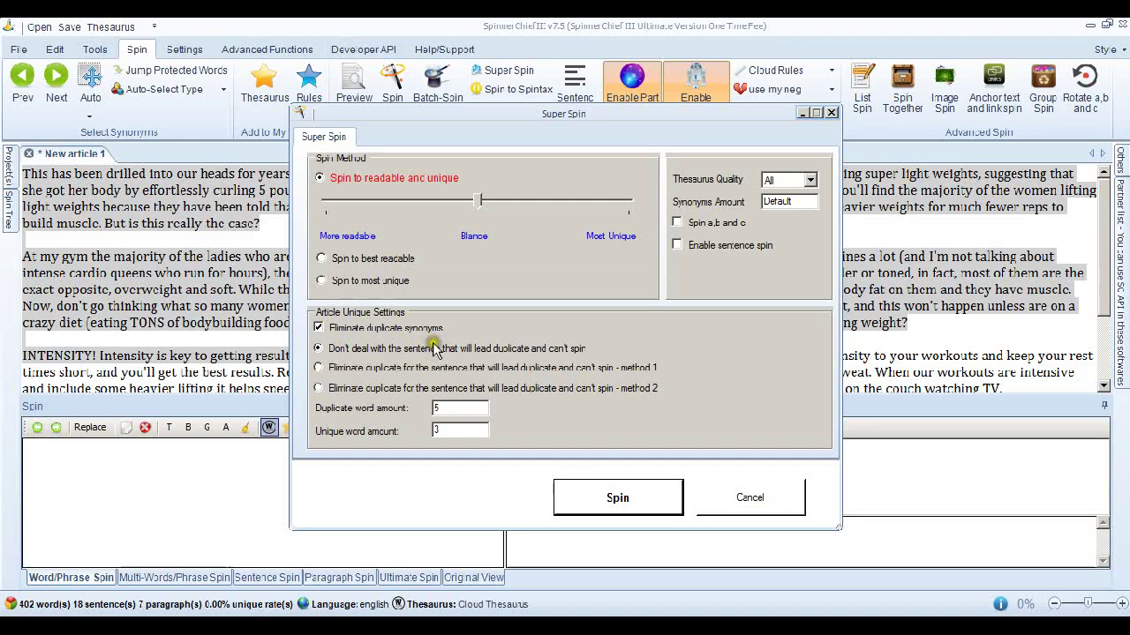
left_click(644, 500)
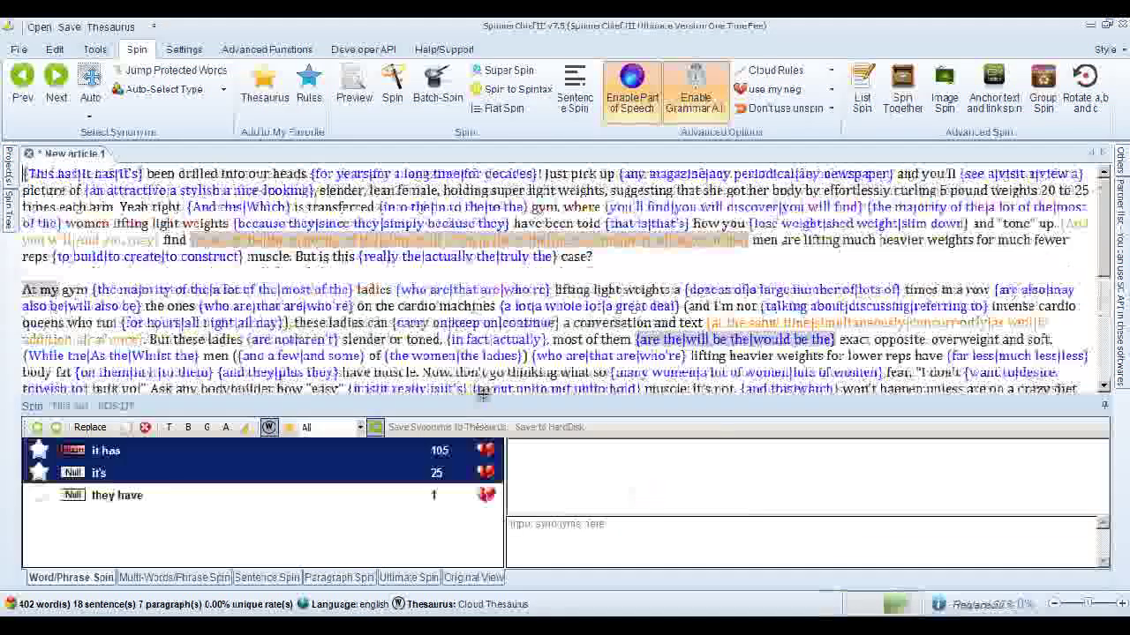
Generate one article from the spun weightlifting text and check it for duplication by Copyscape, closing both result windows.
left_click(393, 93)
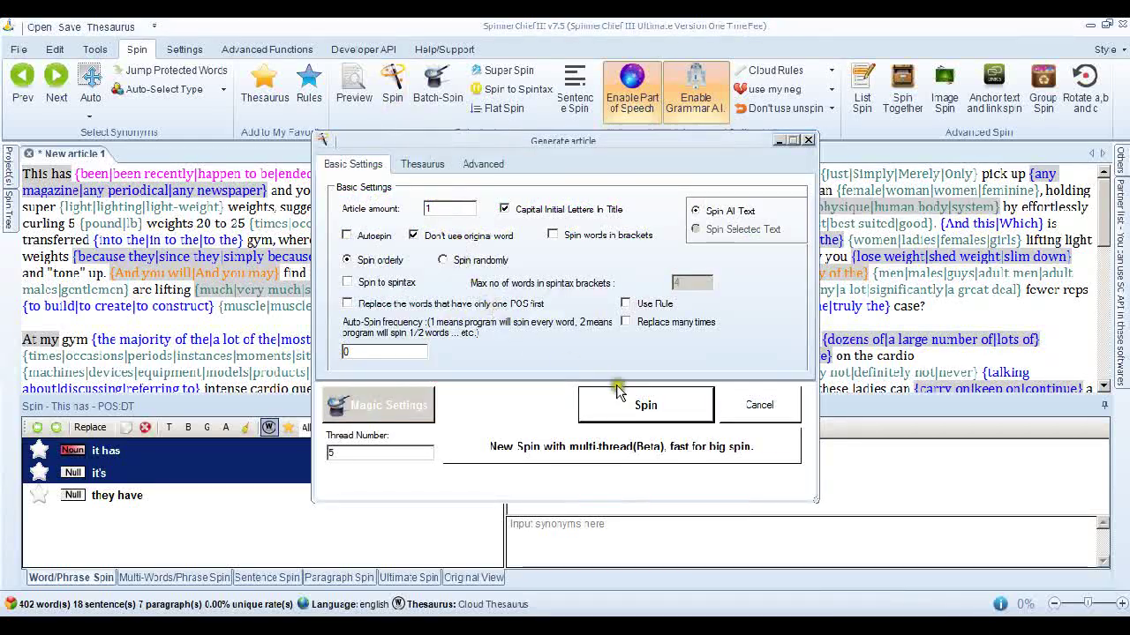
left_click(640, 408)
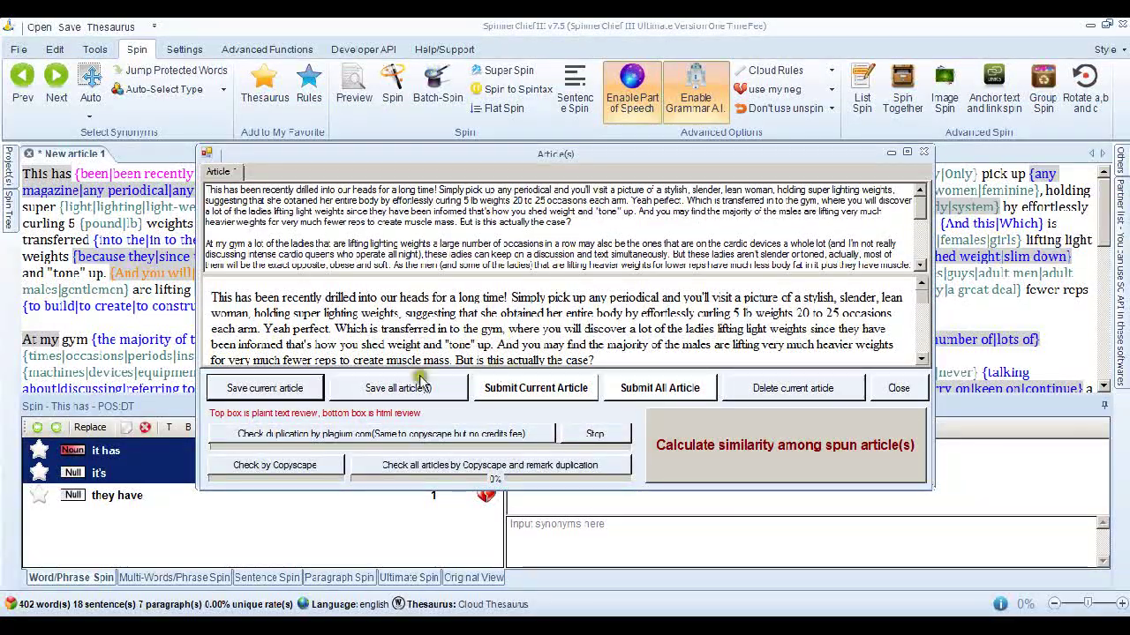
left_click(322, 470)
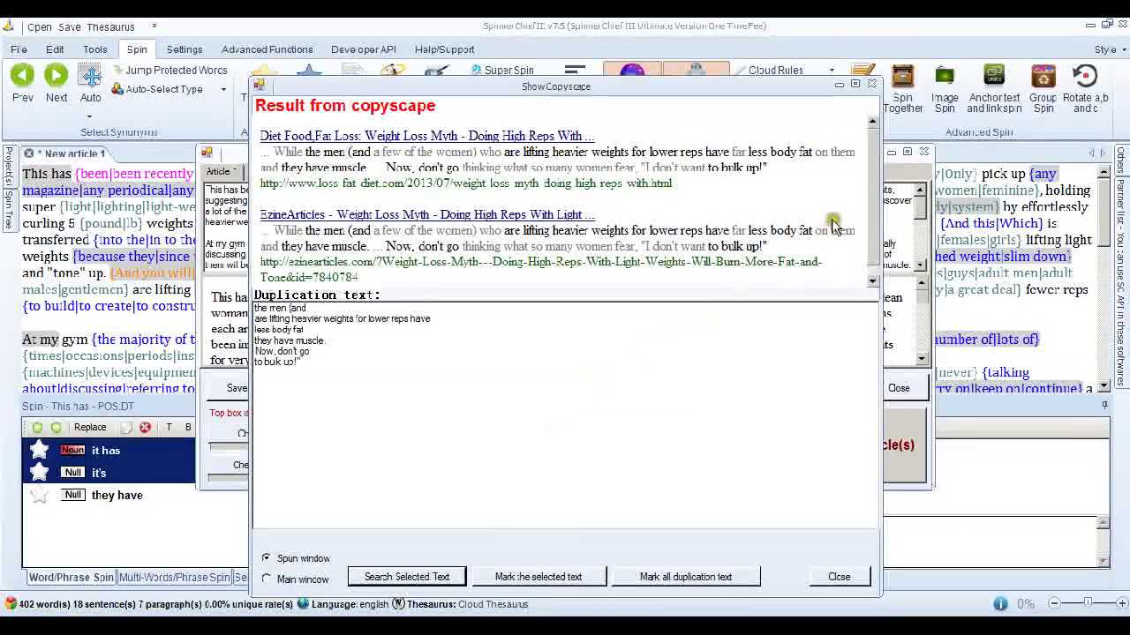
left_click_drag(871, 181, 867, 193)
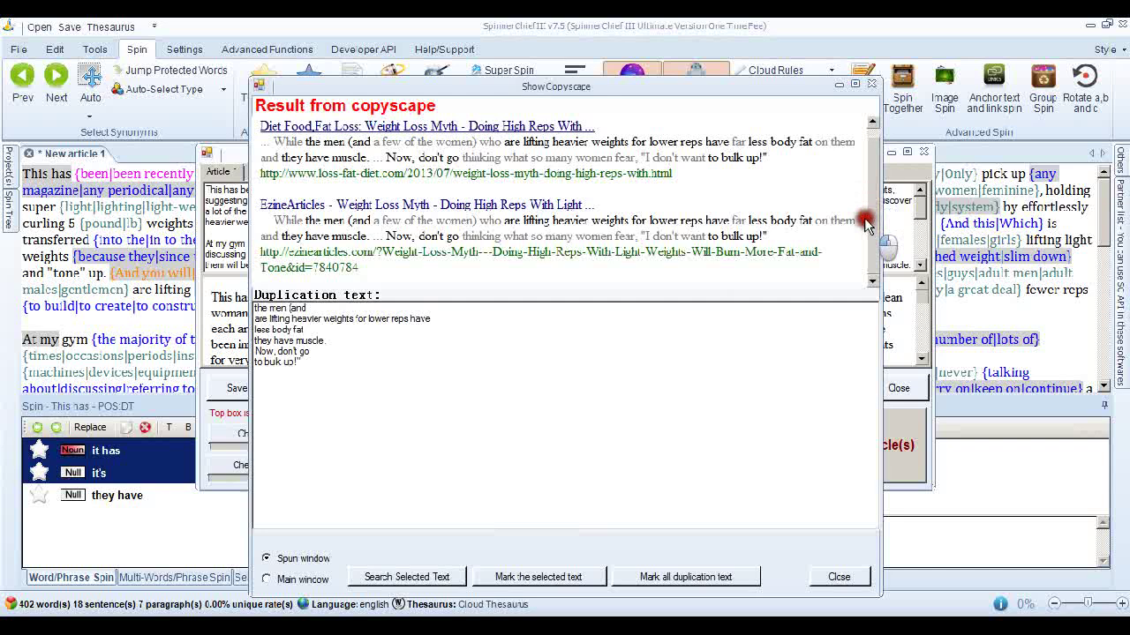
scroll(867, 205, "up", 1)
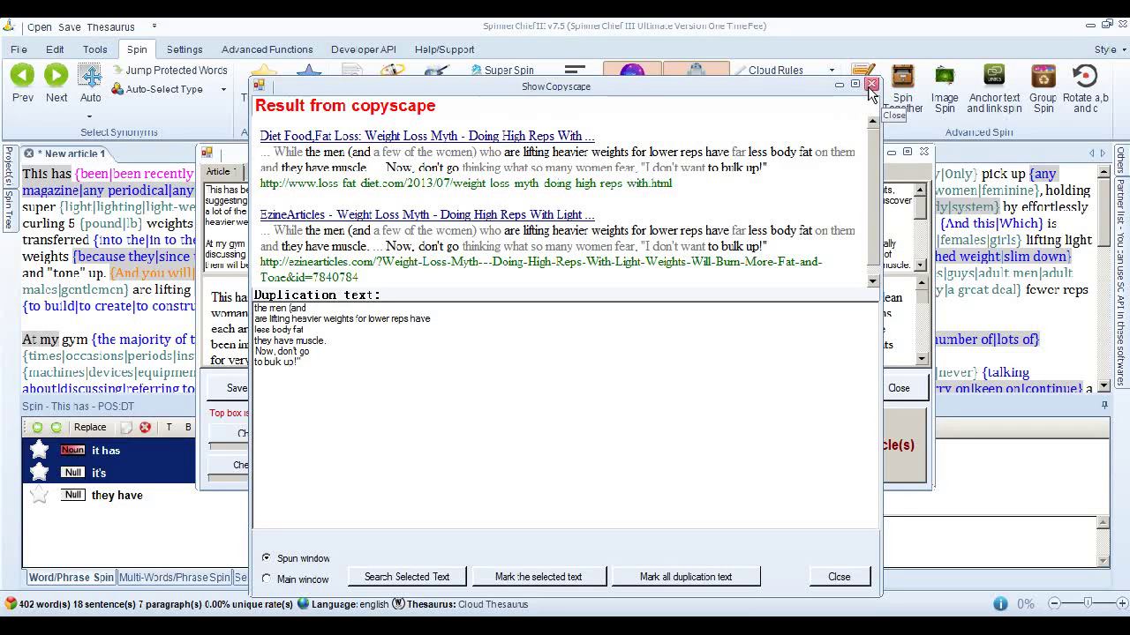
left_click(871, 85)
left_click(923, 152)
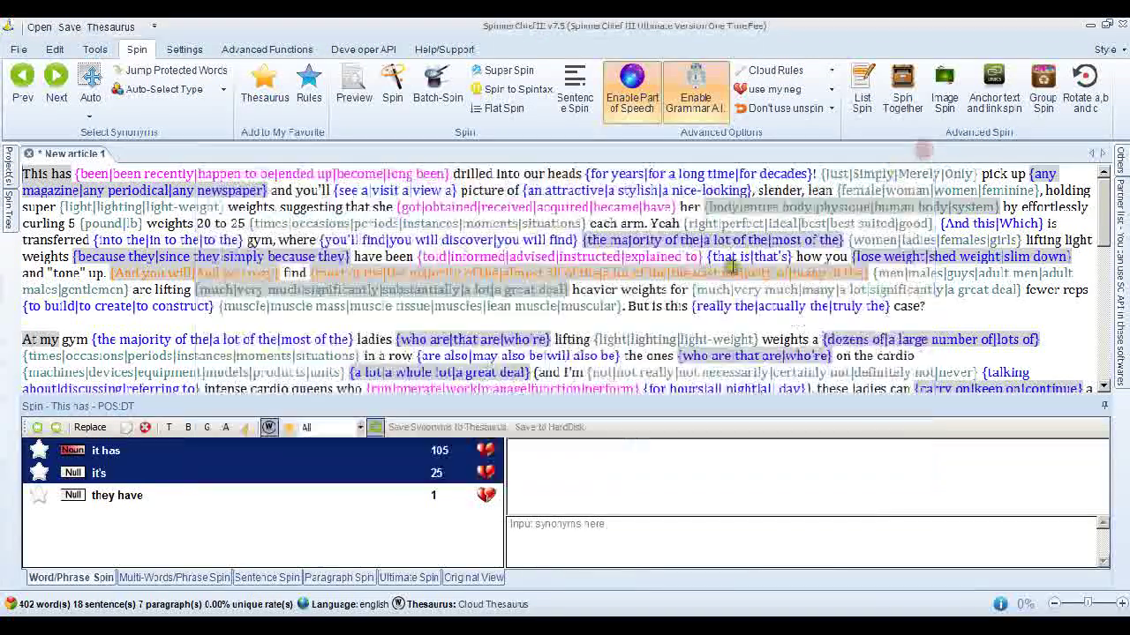
Replace the whole spun text in the editor with the copied original weightlifting article.
left_click(691, 305)
key("ctrl+a")
key("ctrl+v")
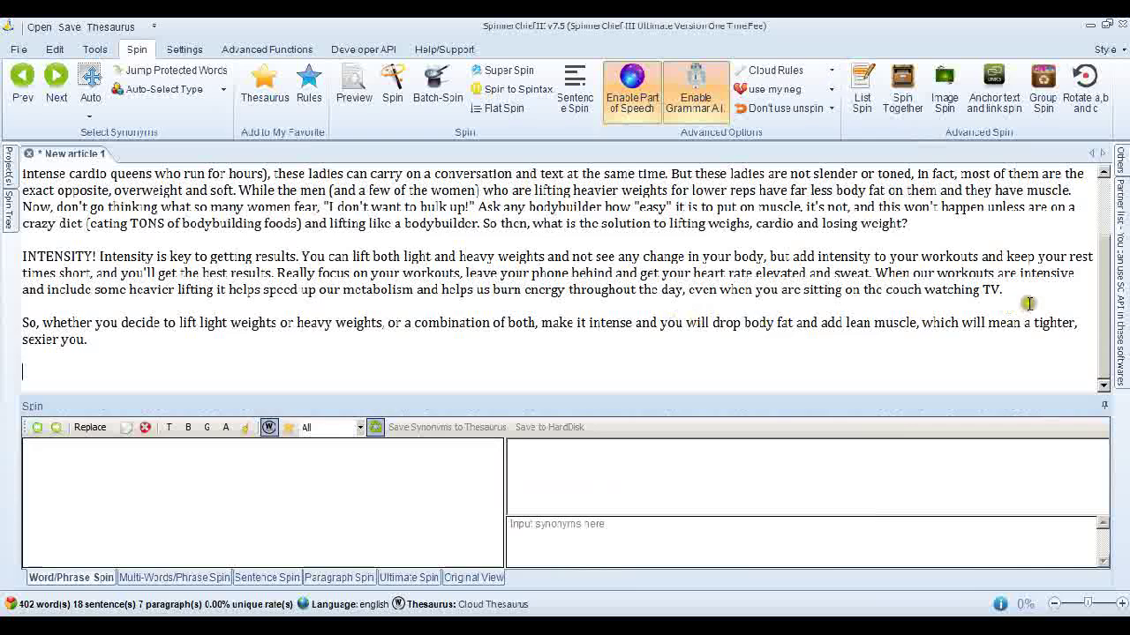
mouse_move(1105, 297)
left_mouse_down()
mouse_move(1102, 232)
mouse_move(1105, 309)
left_mouse_up()
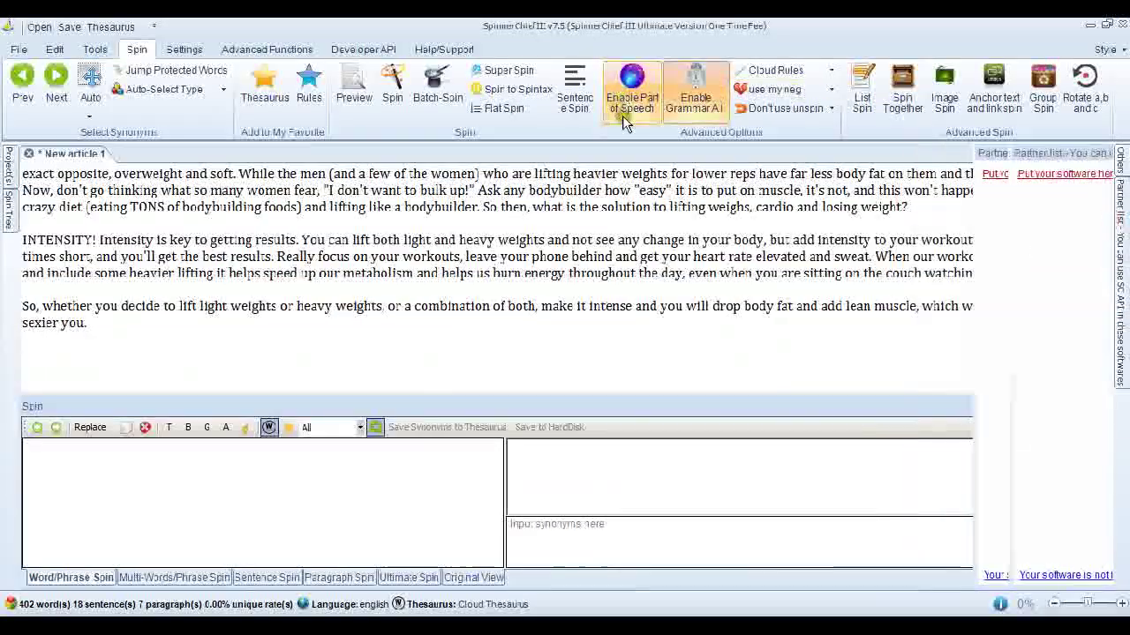
Super Spin the weightlifting article with duplicate synonym elimination off and method 1 for sentences that lead to duplicates and can't be spun.
left_click(503, 71)
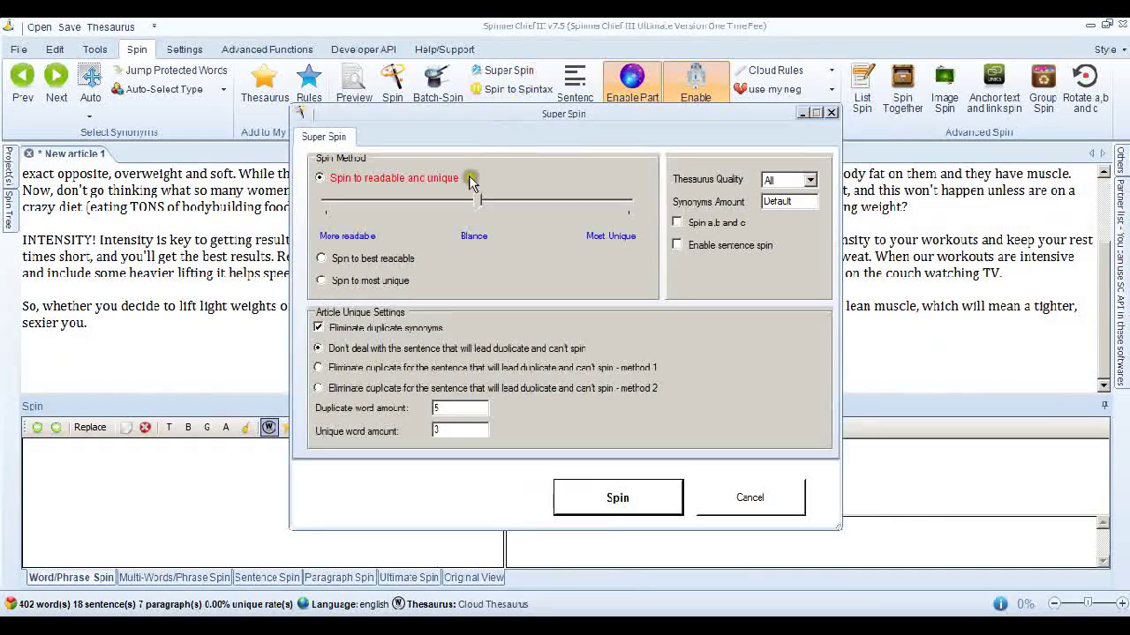
left_click(318, 329)
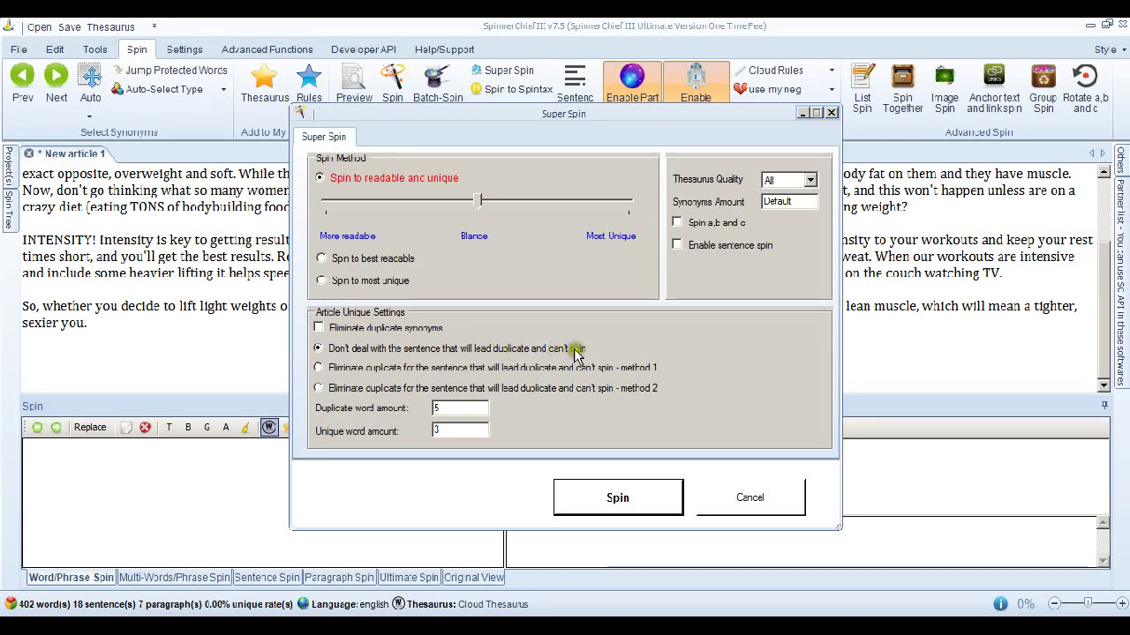
left_click(318, 367)
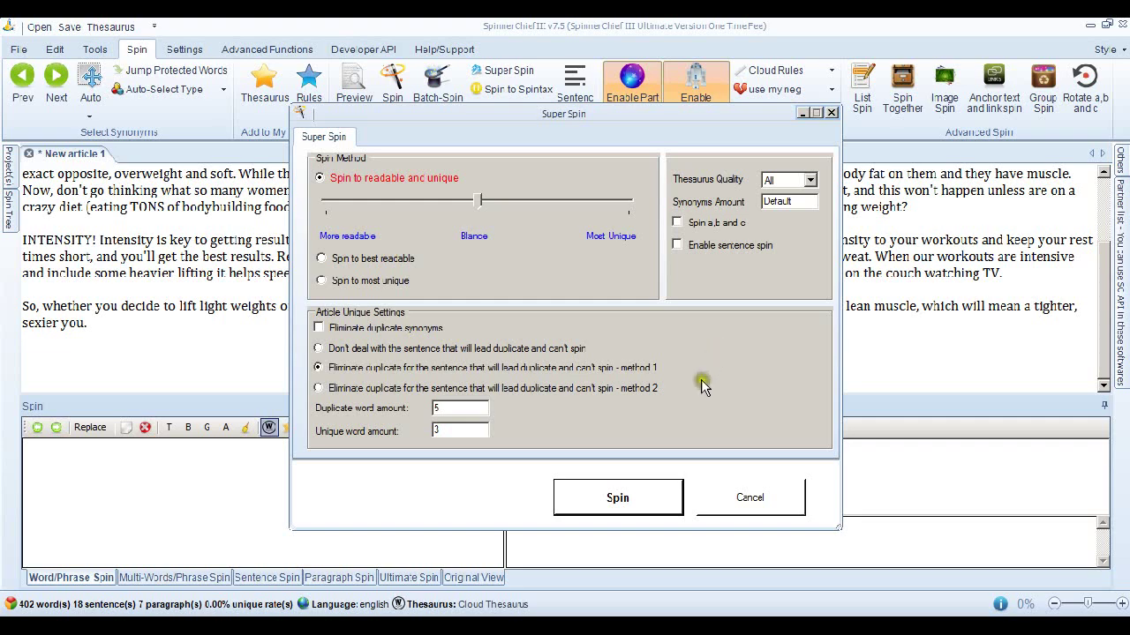
left_click(637, 506)
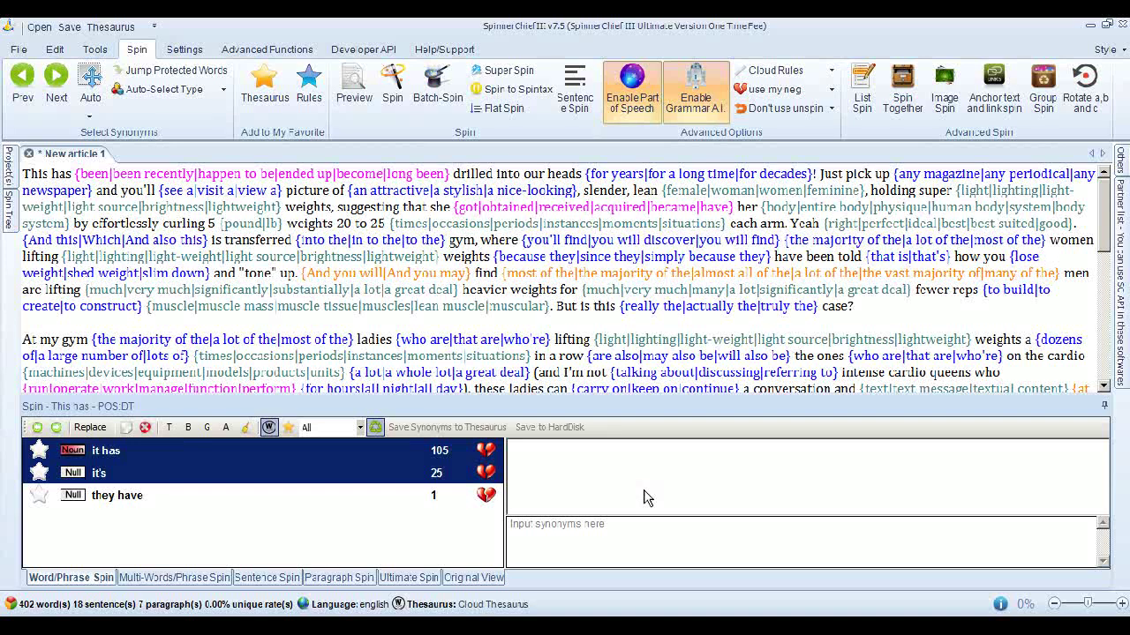
left_click(644, 489)
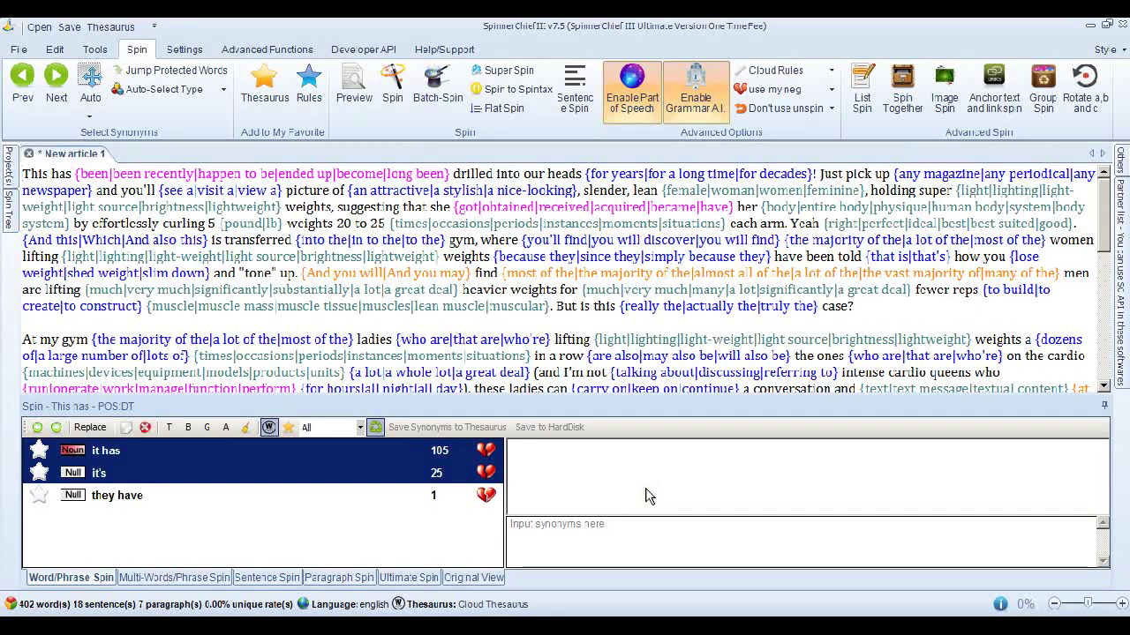
left_click(643, 487)
left_click(593, 381)
Generate one article from the method 1 spin and check it by Copyscape, closing the Copyscape result.
left_click(386, 109)
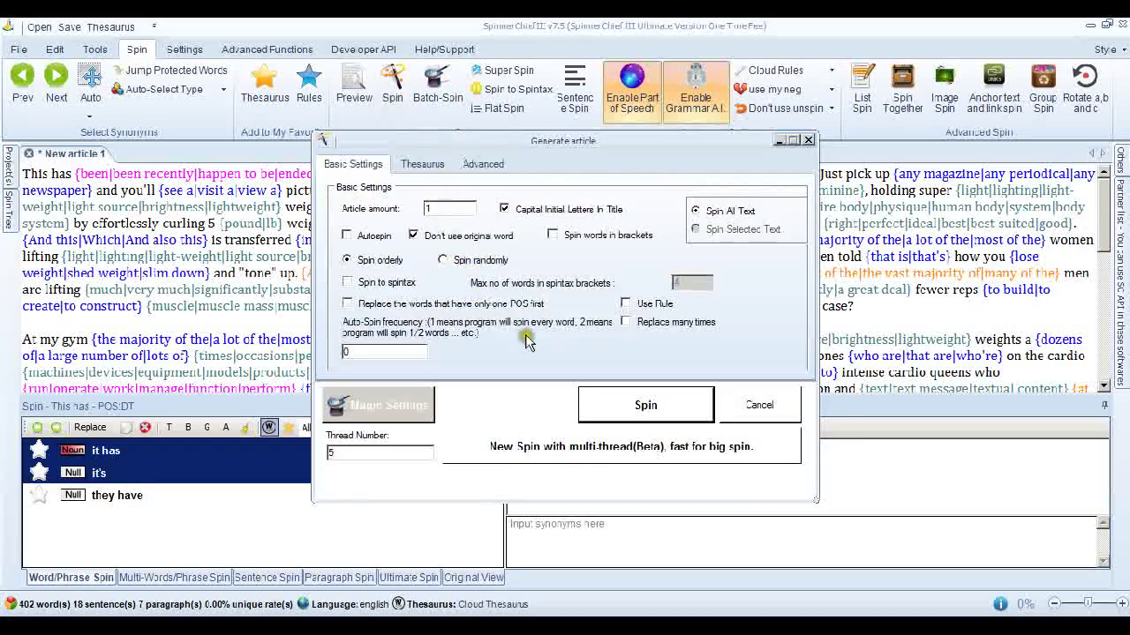
left_click(641, 411)
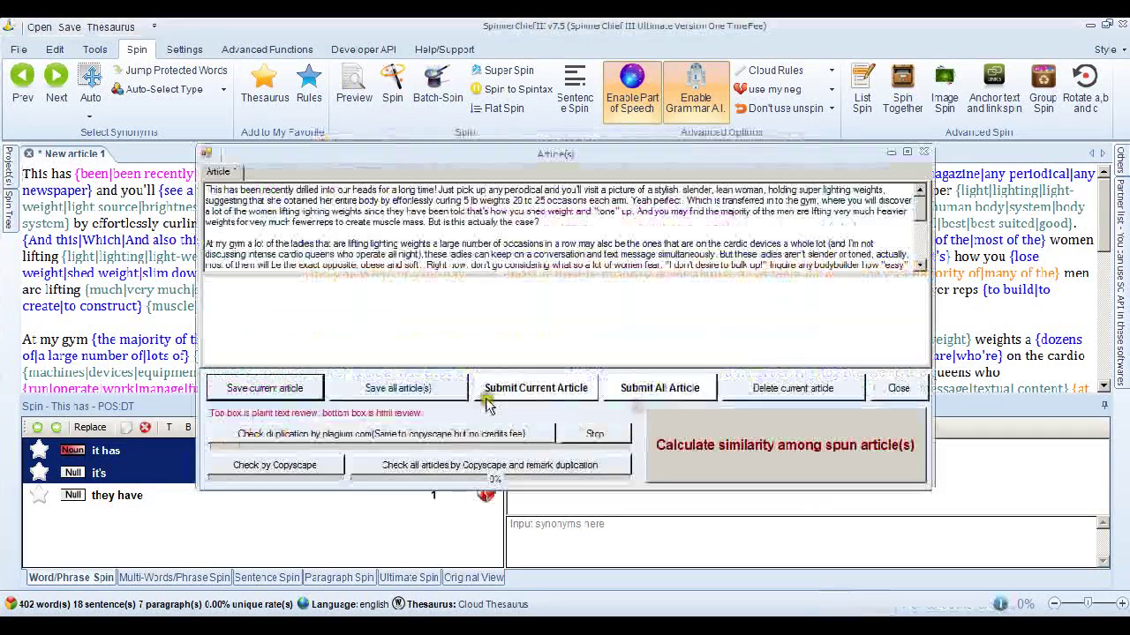
left_click(316, 467)
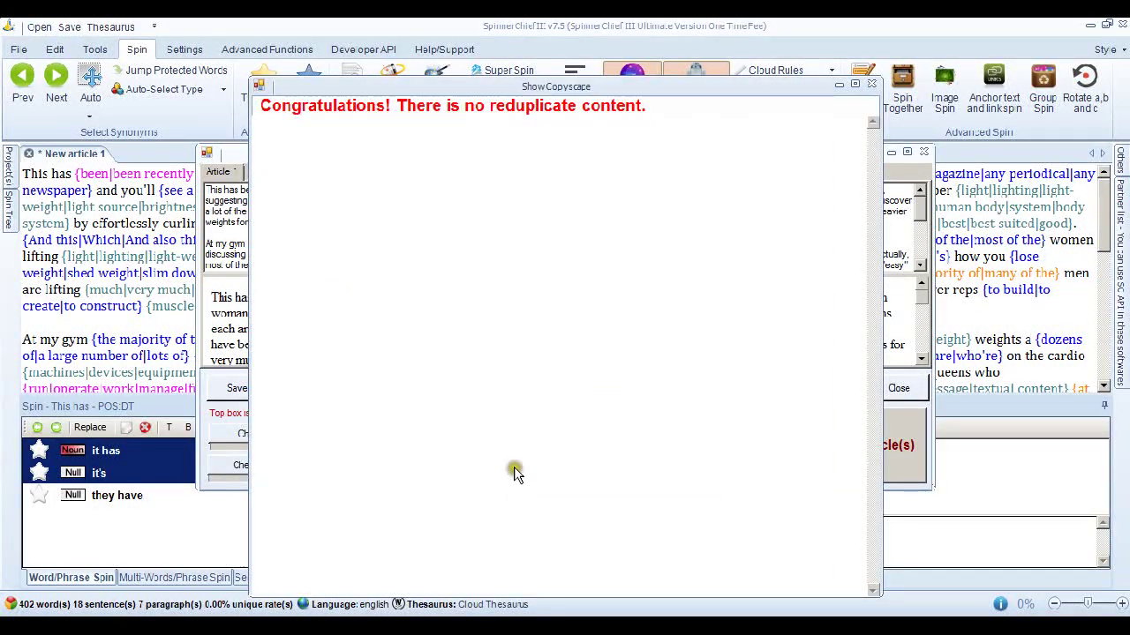
left_click(535, 390)
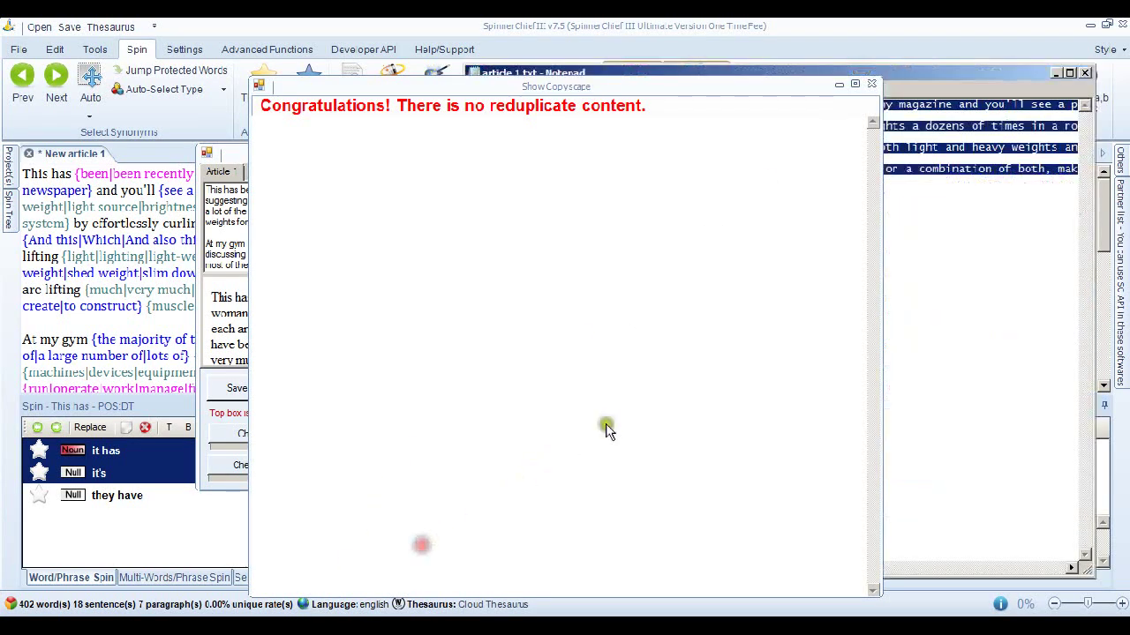
left_click(871, 82)
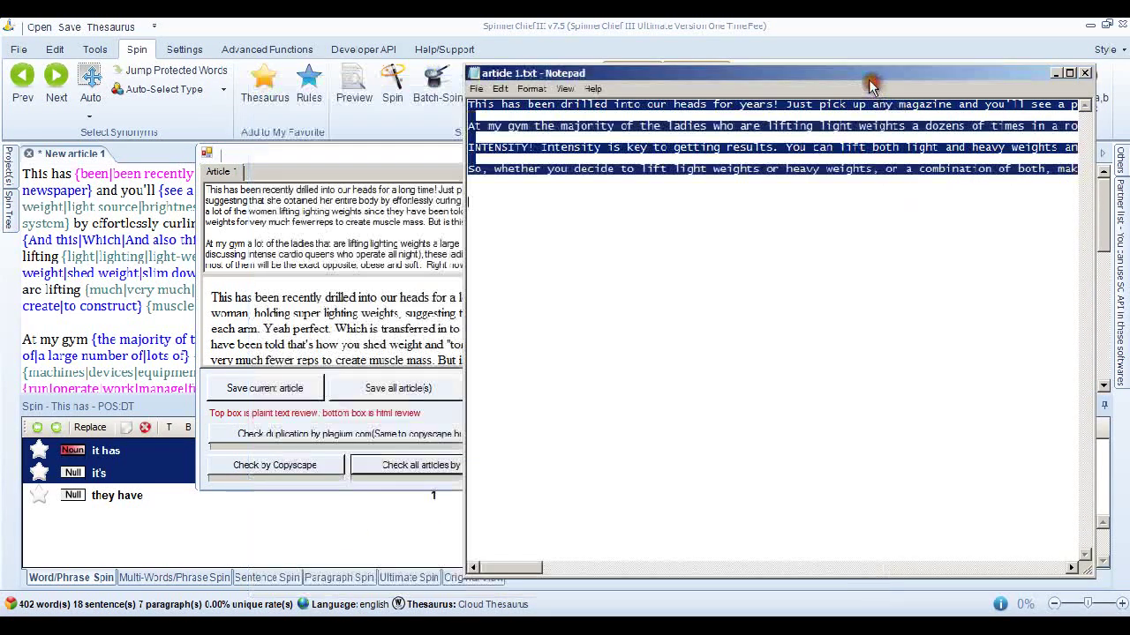
Word-wrap "article 1.txt" in Notepad and highlight the sentence from "While the men" to "they have muscle", closing Notepad and the generated article window.
left_click_drag(858, 72, 640, 86)
left_click(311, 103)
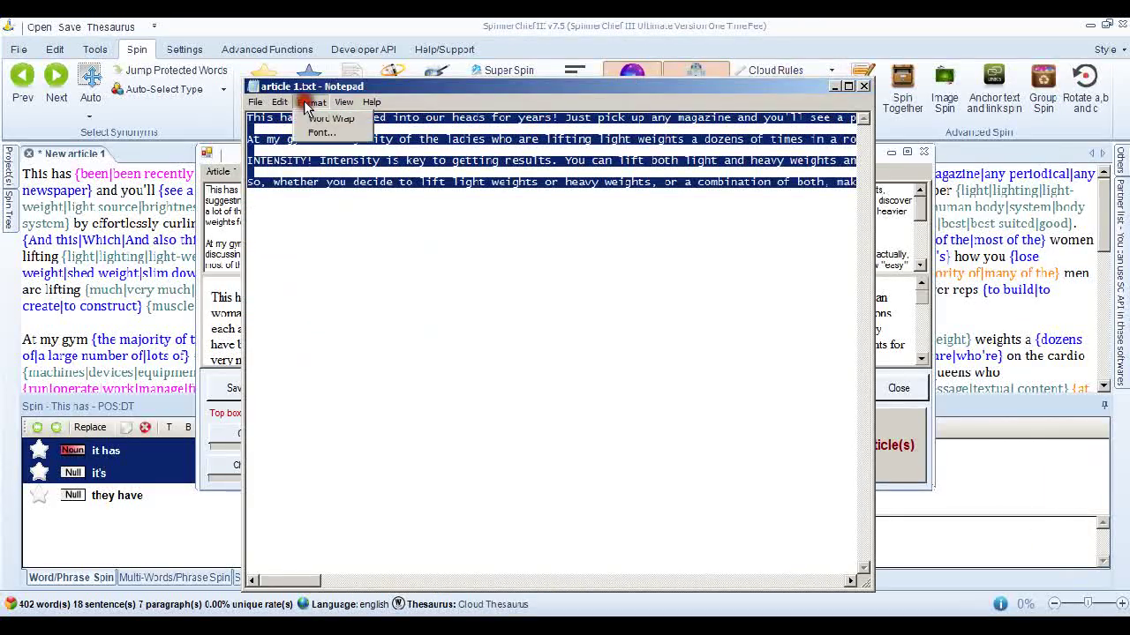
left_click(322, 120)
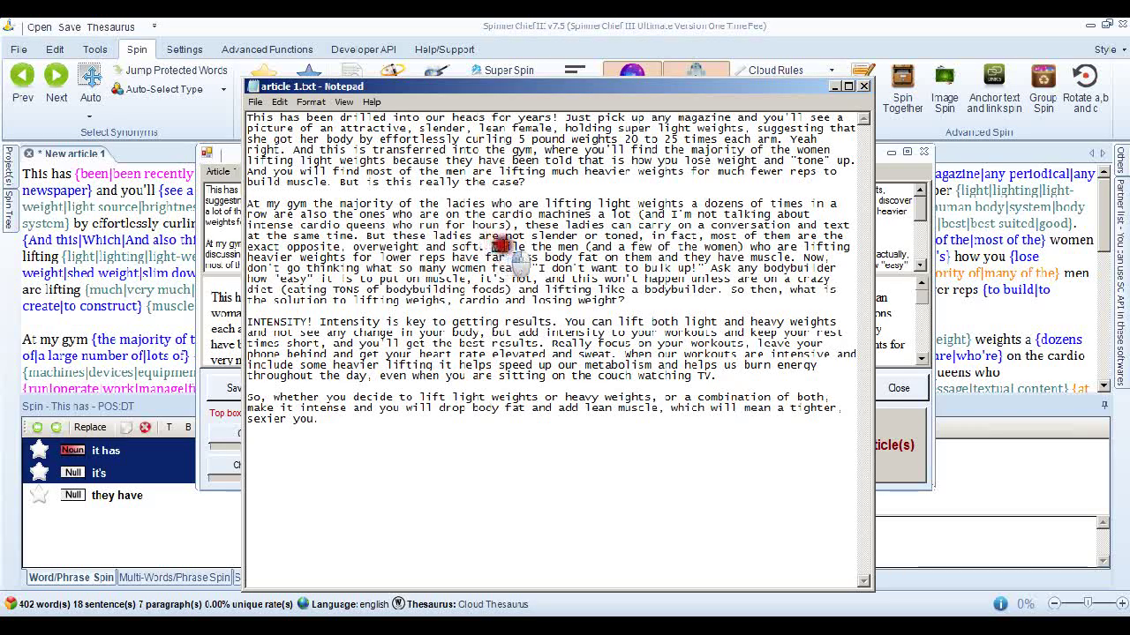
left_click_drag(490, 246, 792, 257)
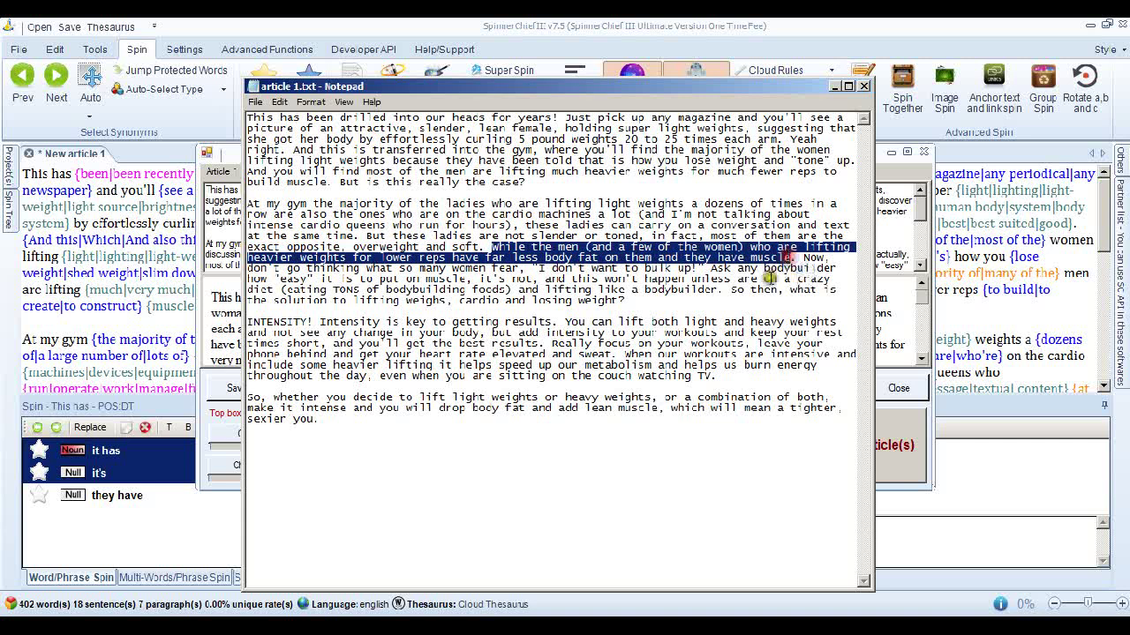
left_click(860, 88)
left_click_drag(750, 165, 736, 133)
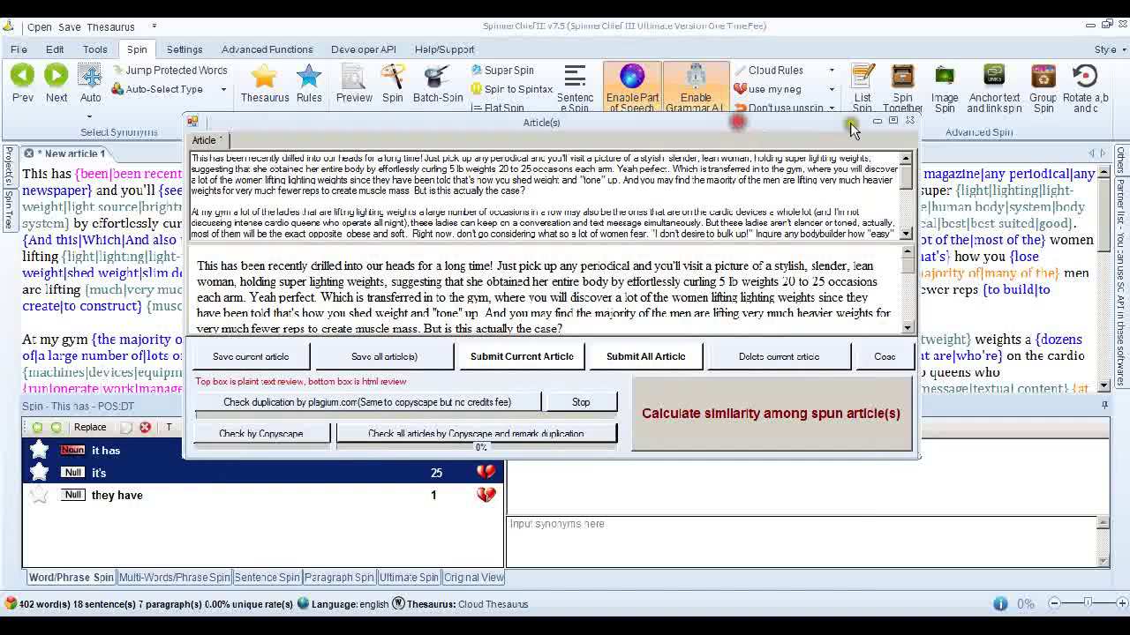
left_click(911, 126)
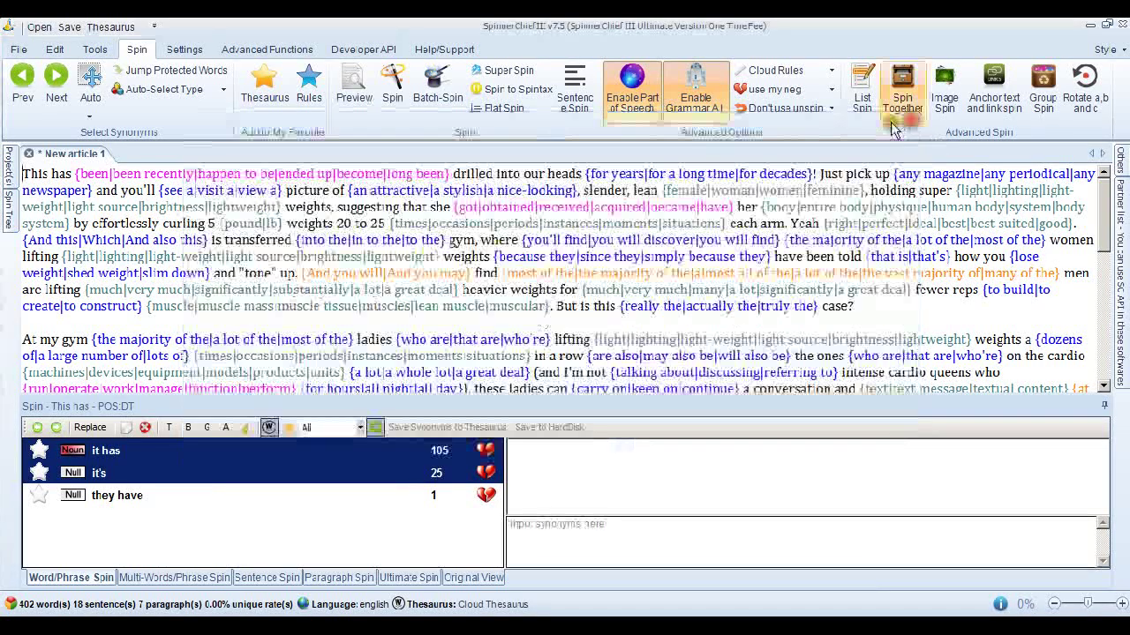
Reopen the Super Spin settings and select duplicate sentence elimination method 2, switching back to method 1.
left_click(504, 71)
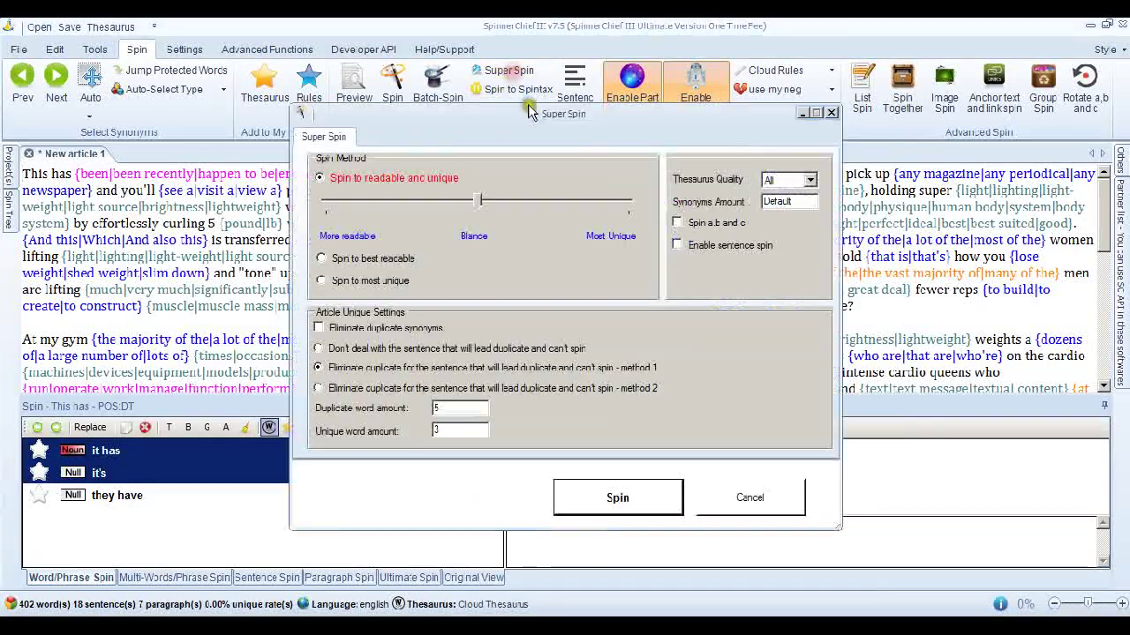
left_click(318, 389)
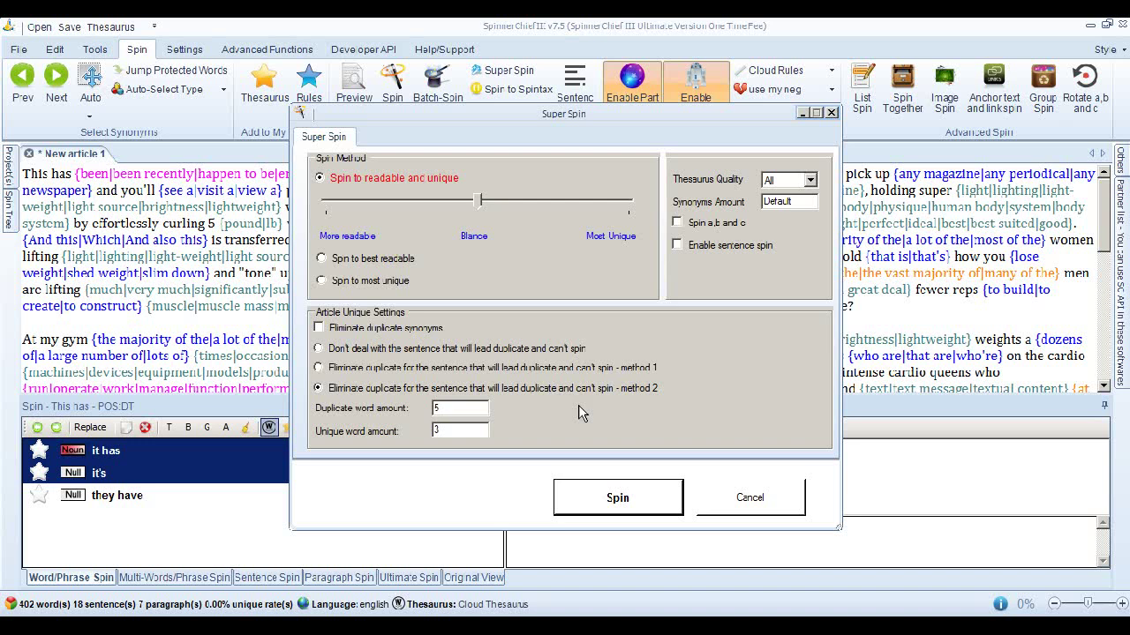
left_click(318, 368)
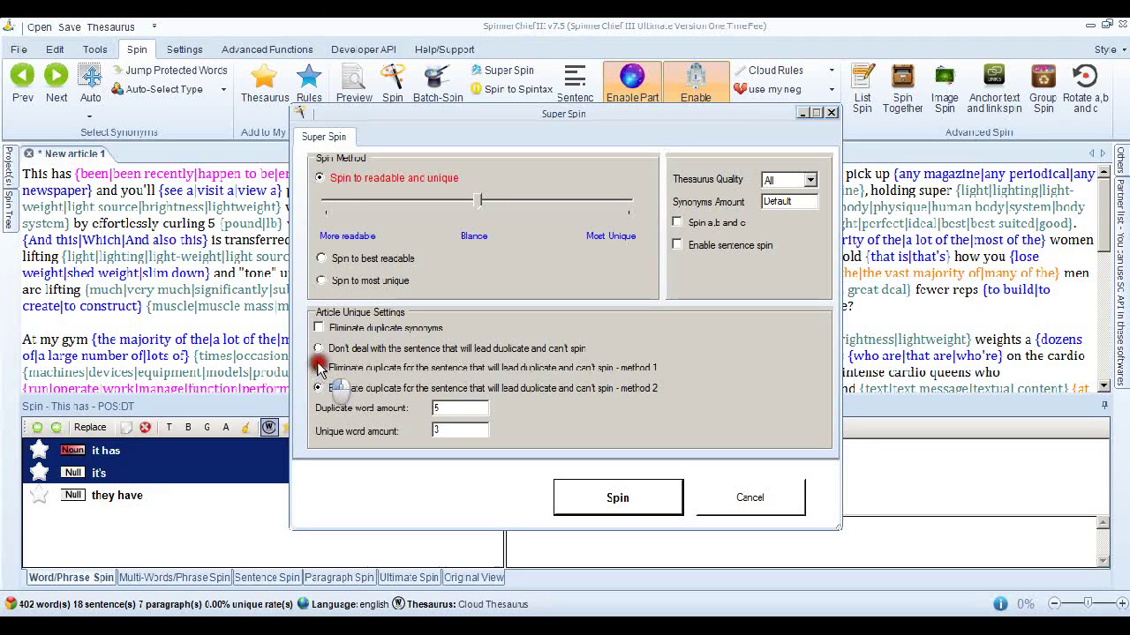